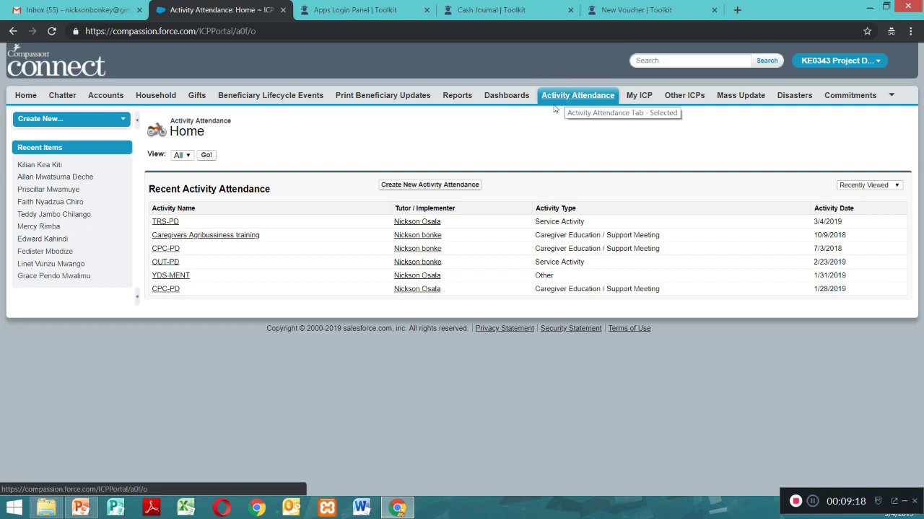
- Start a new activity attendance record from the Activity Attendance home page
click(421, 186)
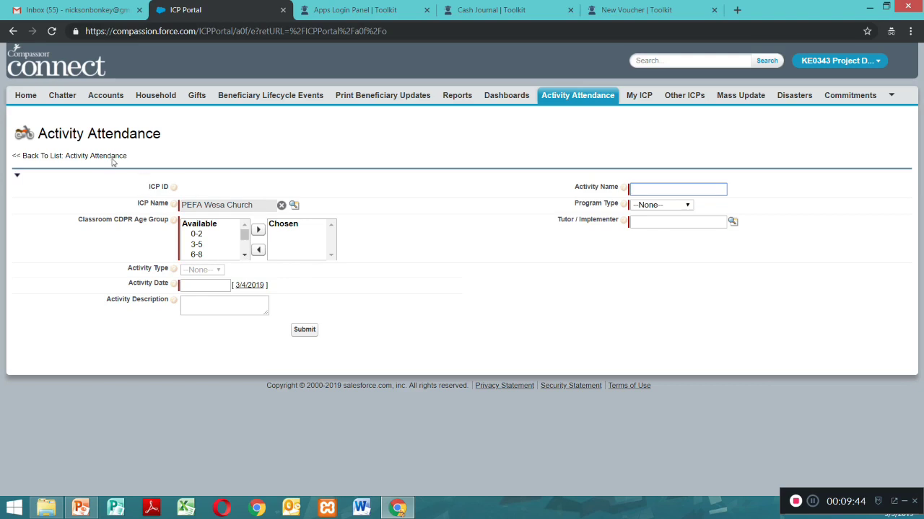
click(565, 100)
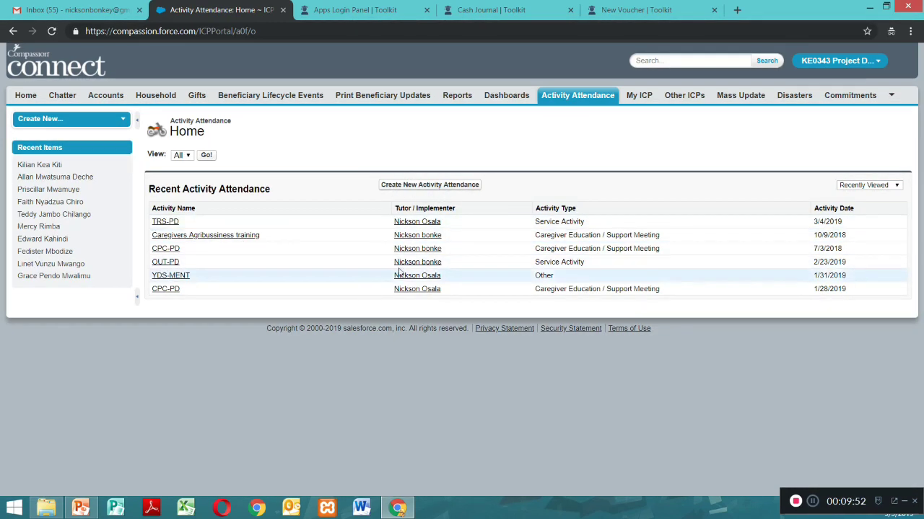
click(420, 189)
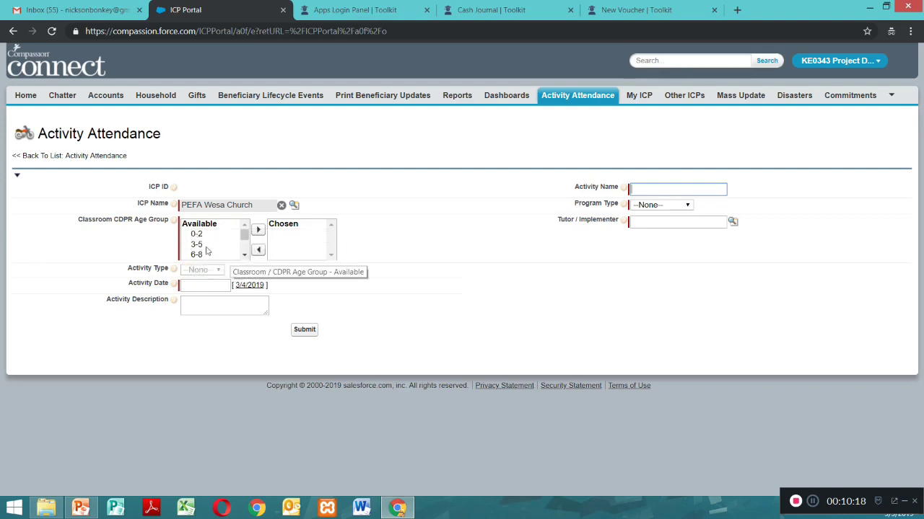
click(244, 257)
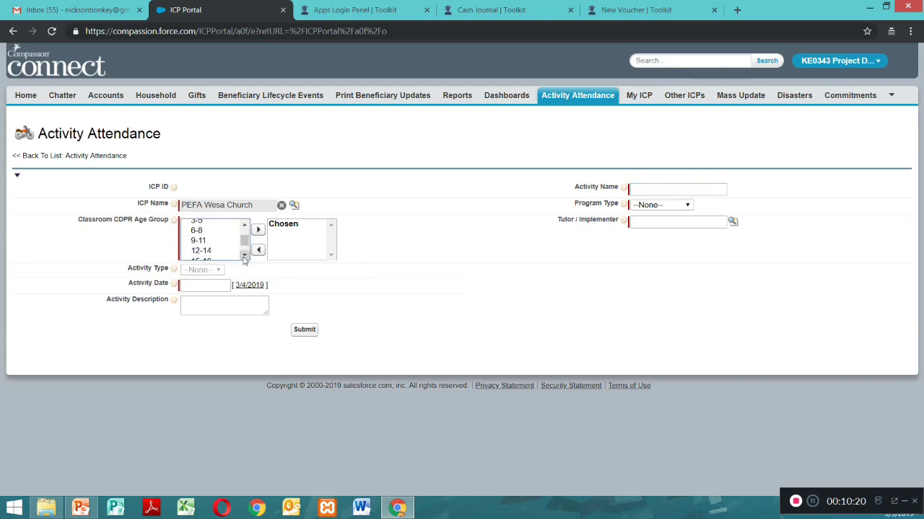
click(244, 256)
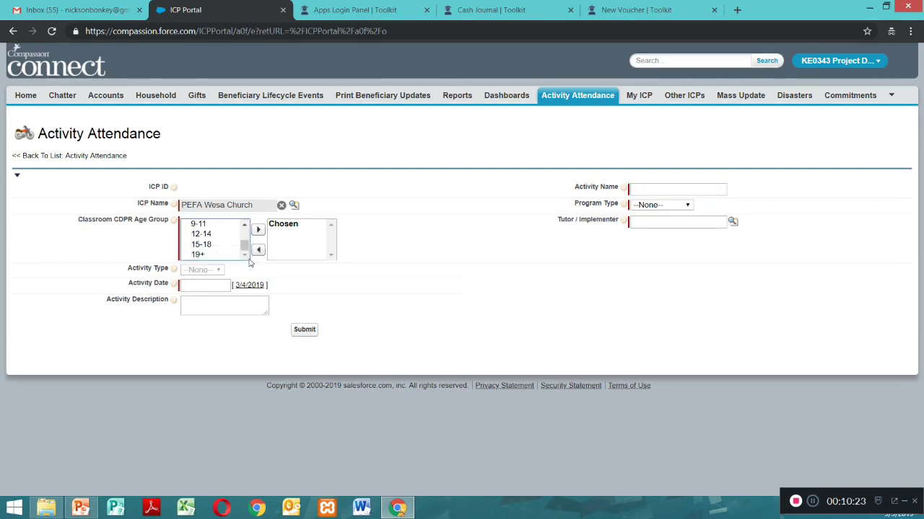
click(206, 235)
shift+click(209, 245)
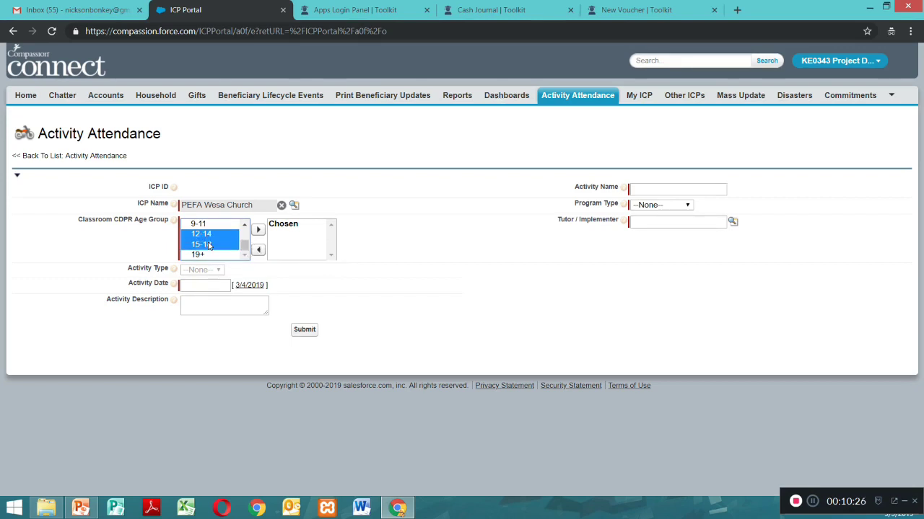
shift+click(213, 254)
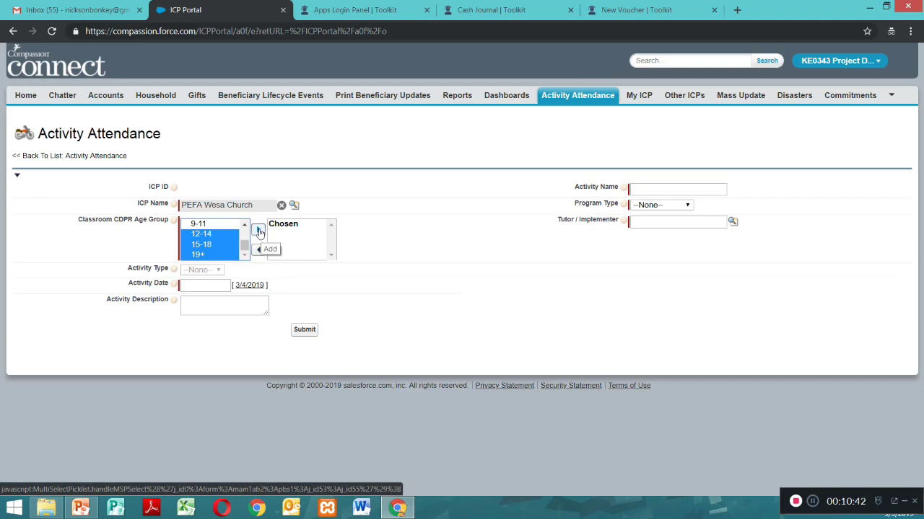
click(204, 234)
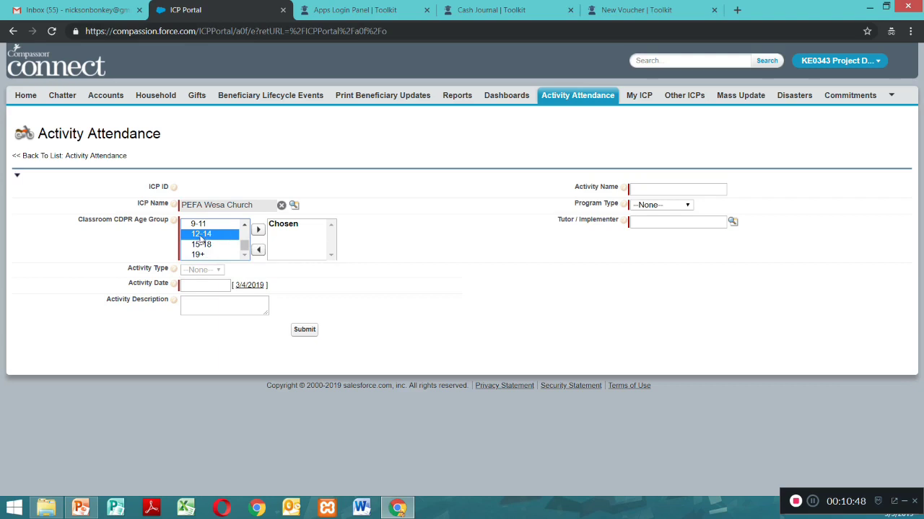
shift+click(205, 246)
shift+click(205, 254)
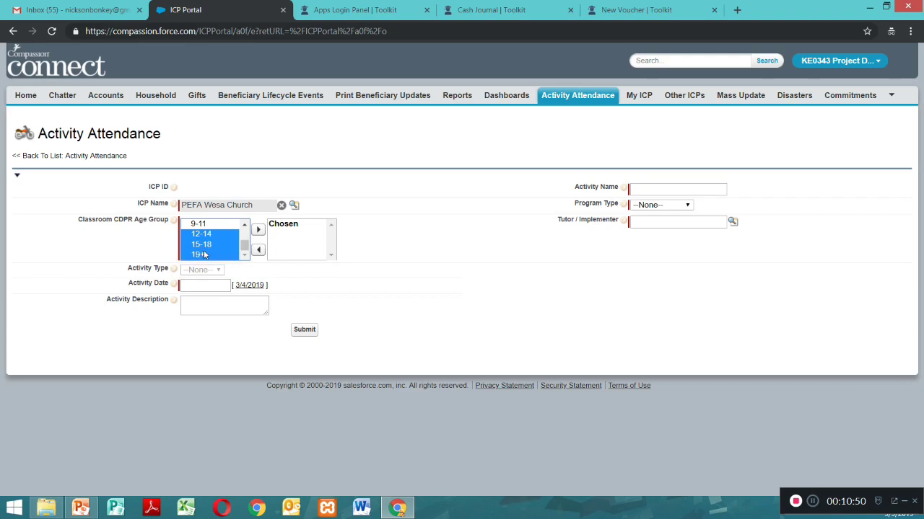
- Add the 12-14, 15-18 and 19+ age groups to the chosen classroom CDPR age groups
click(204, 238)
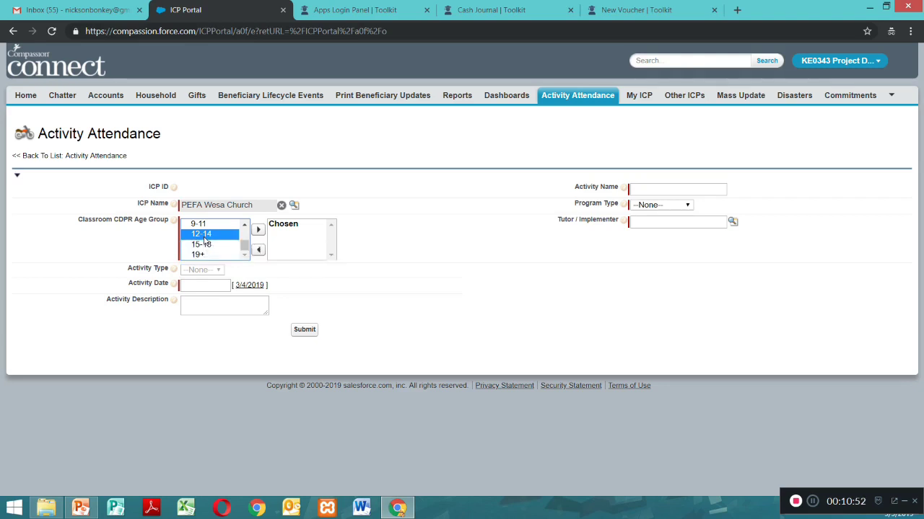
click(257, 229)
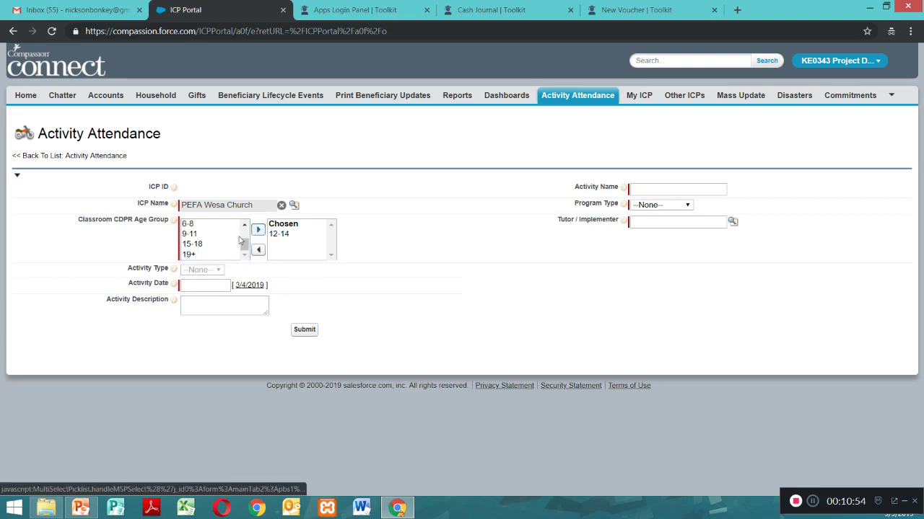
click(198, 246)
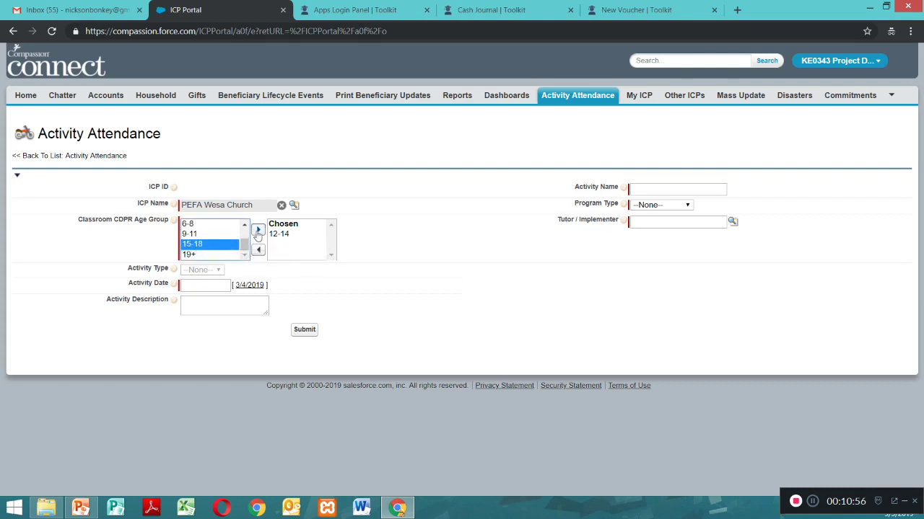
click(257, 230)
click(195, 255)
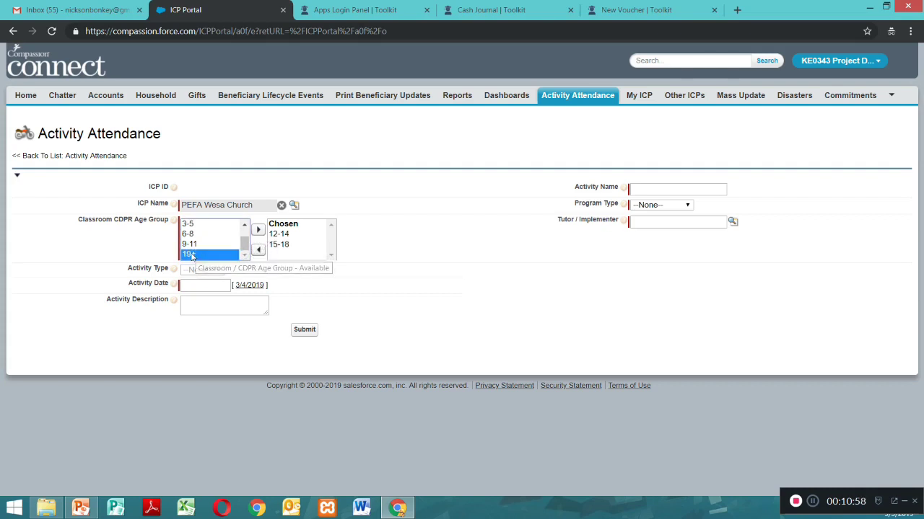
click(258, 230)
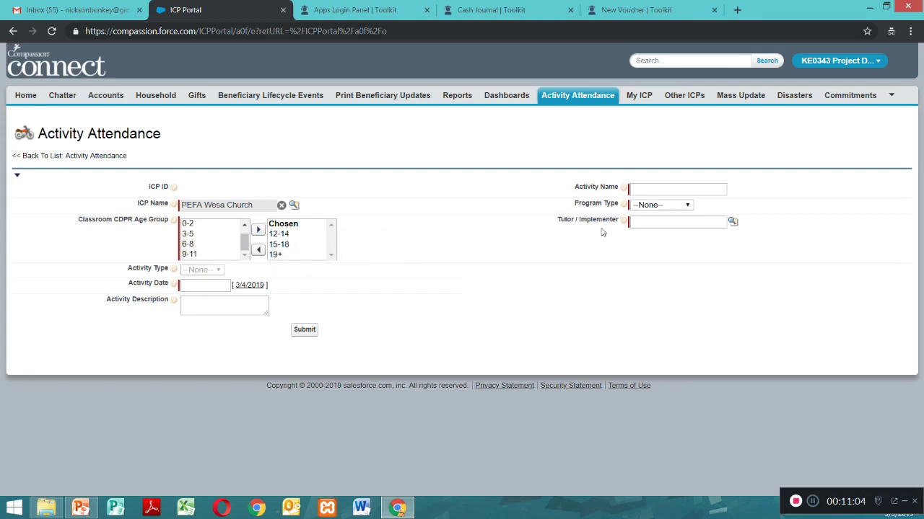
- Enter YDS-GASP as the activity name and check the code on slide 3 of the PowerPoint presentation before returning to the form
click(649, 190)
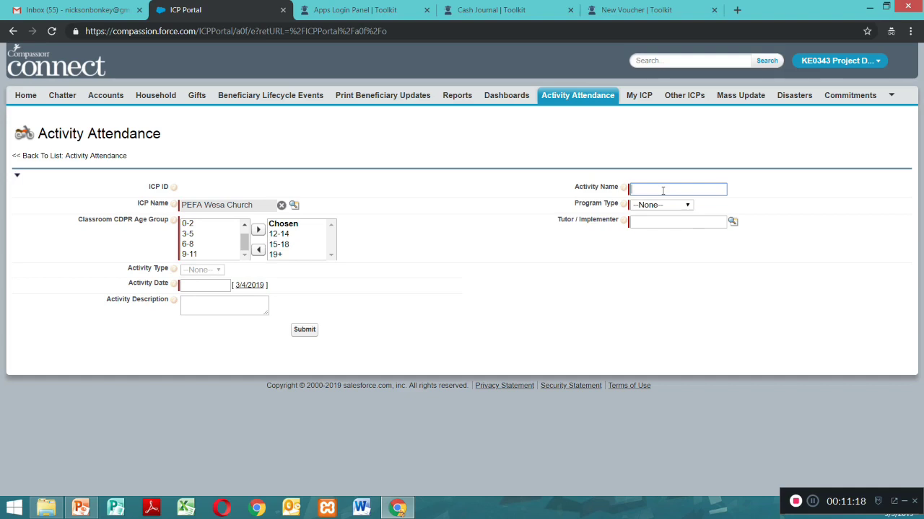
text(DS-GASP)
click(81, 508)
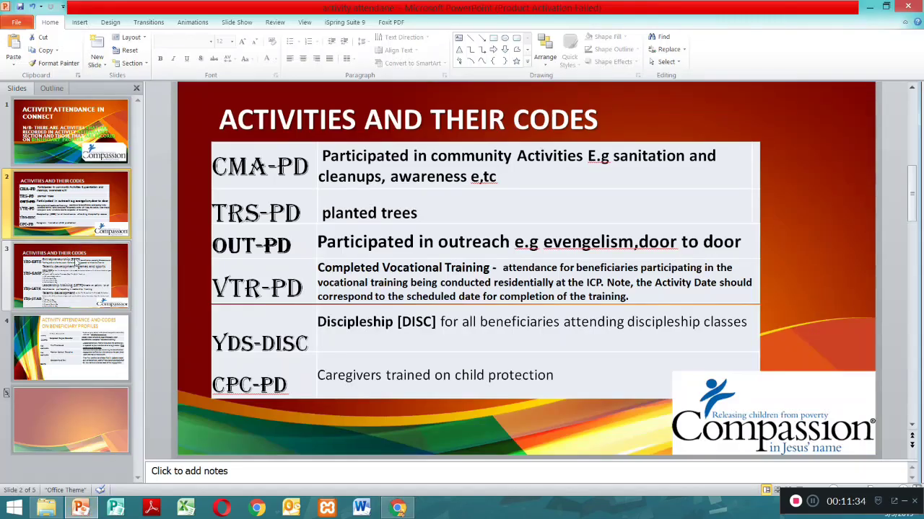
click(77, 260)
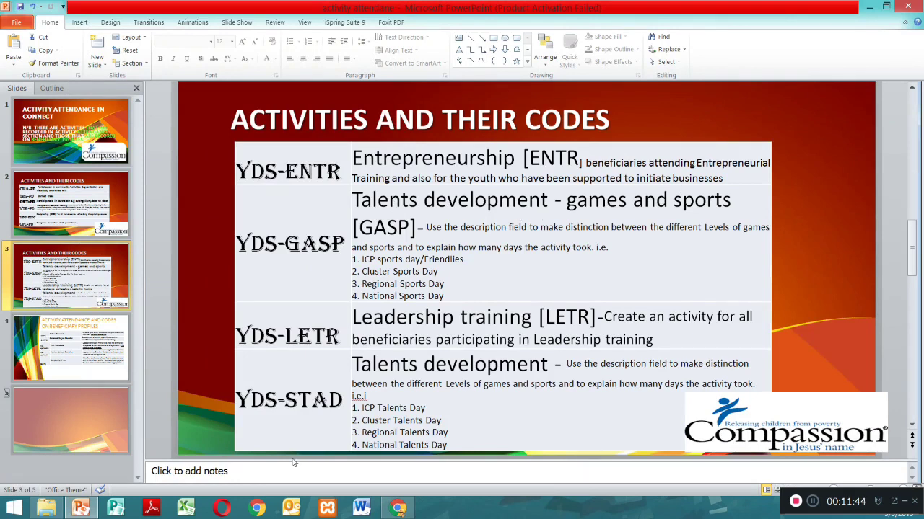
click(397, 508)
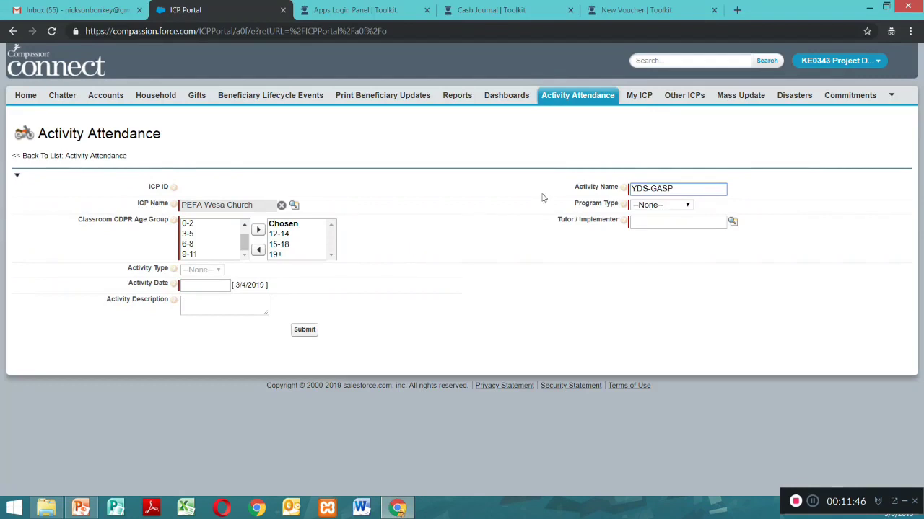
- Set the program type to Center-Based and assign the tutor by searching the contact lookup for the tutor's first name
click(674, 207)
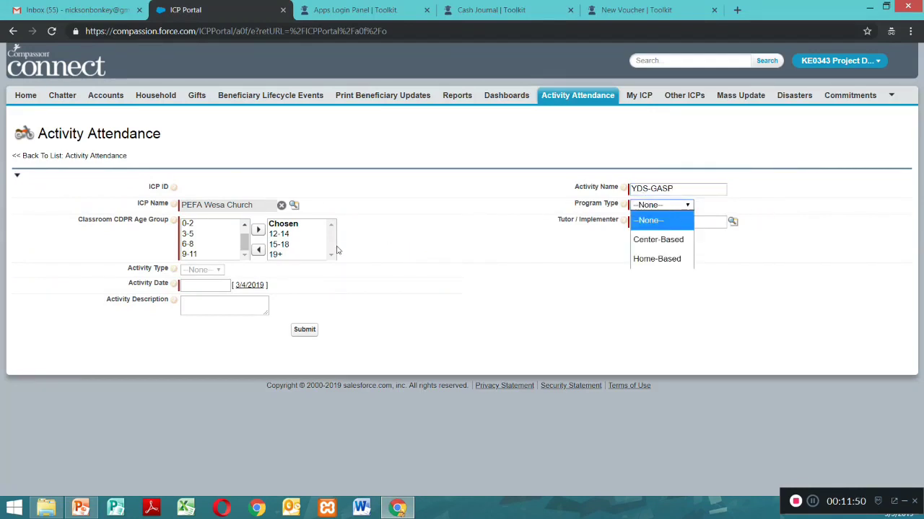
click(656, 241)
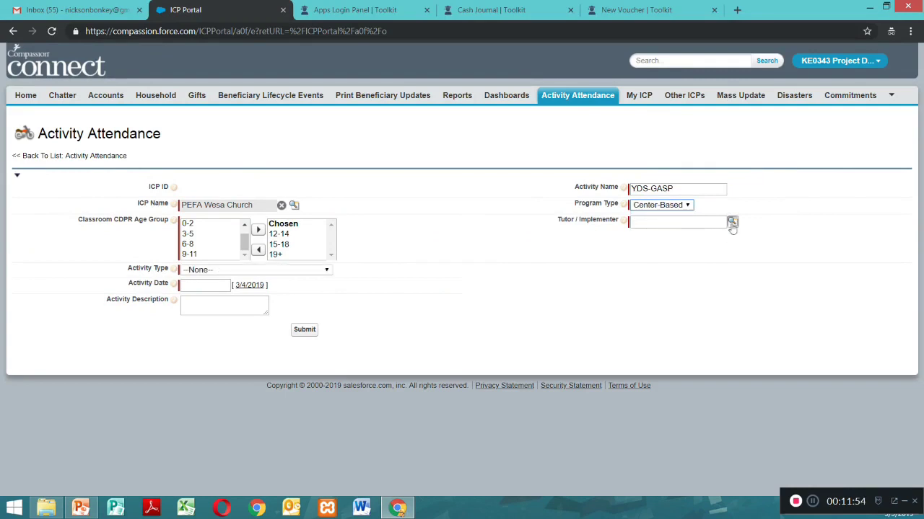
click(732, 223)
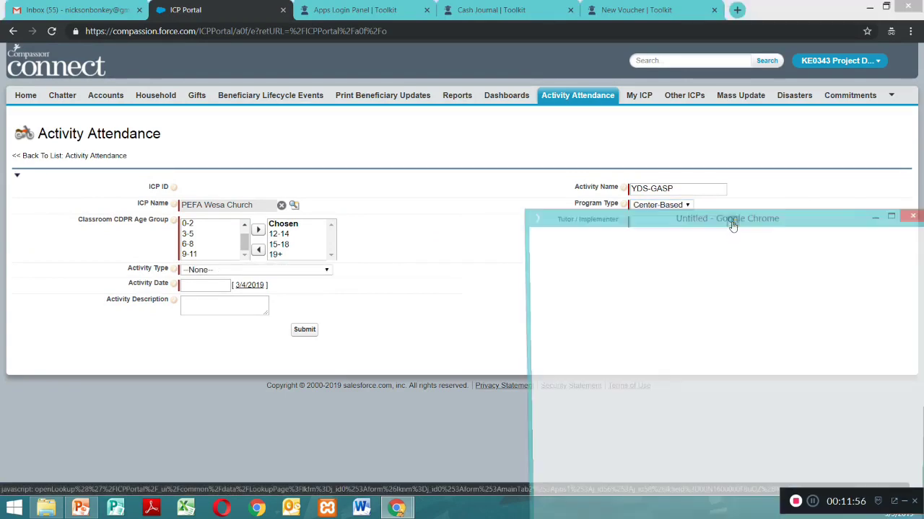
drag(703, 222, 523, 127)
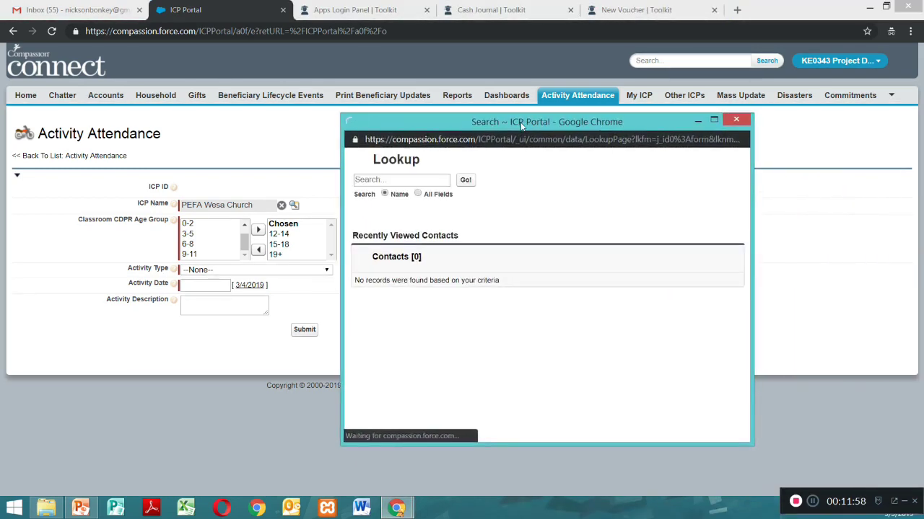
click(420, 180)
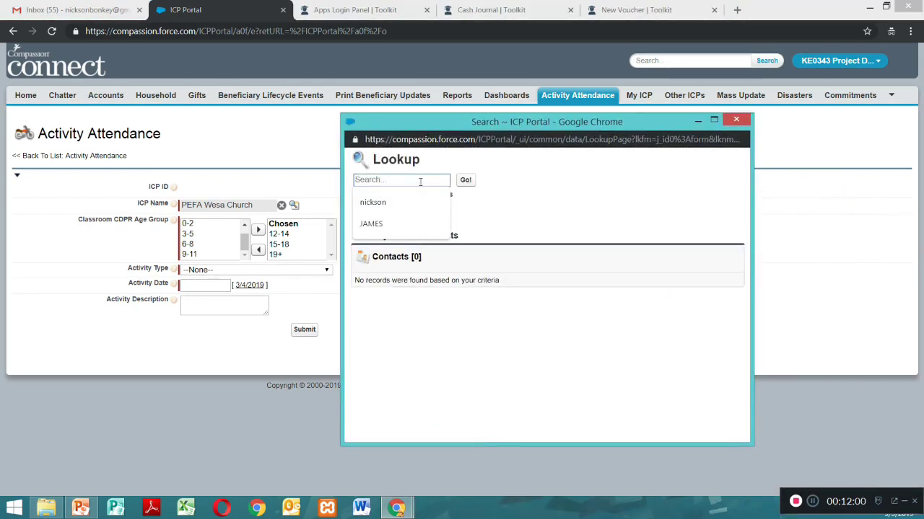
text(J)
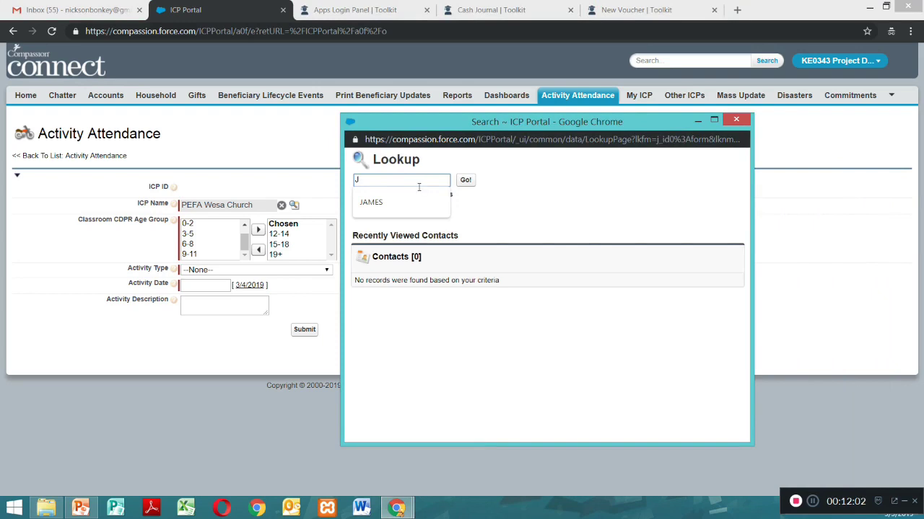
click(408, 203)
click(465, 182)
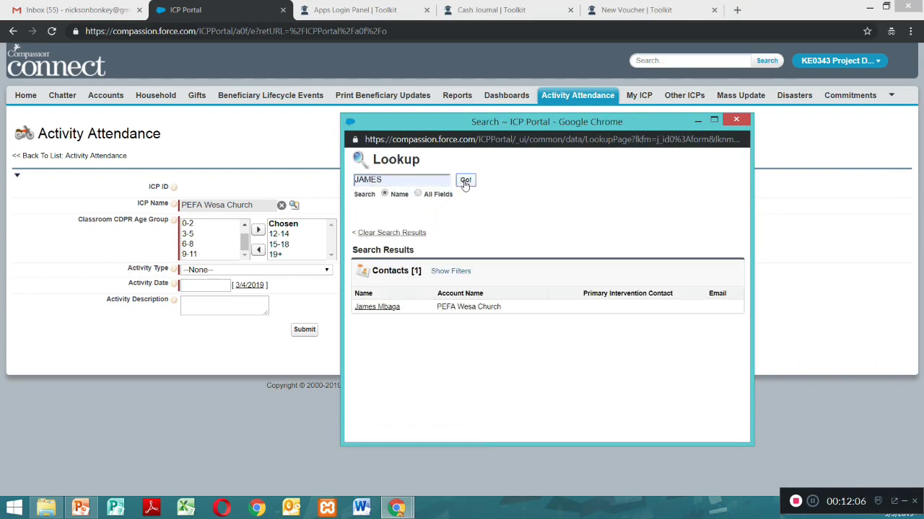
click(376, 306)
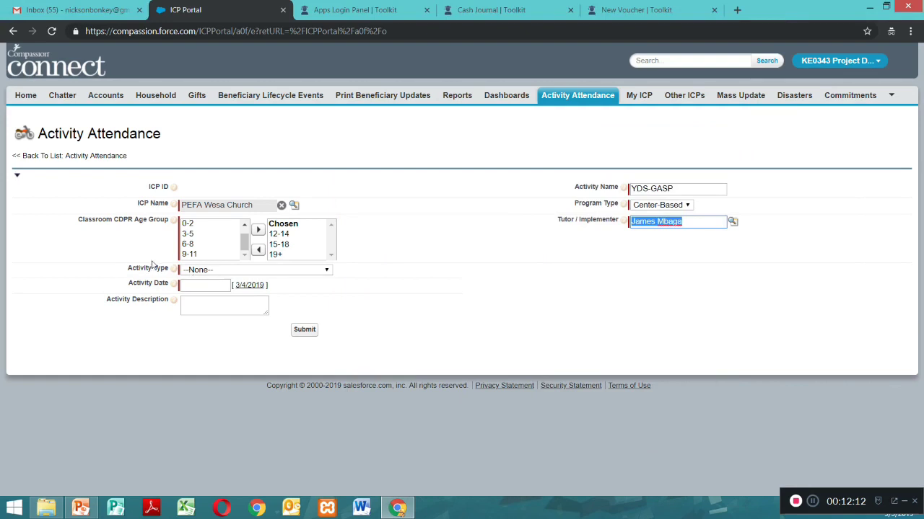
- Set the activity type to Co-Curricular Activity and the activity date to 3/2/2019
click(266, 273)
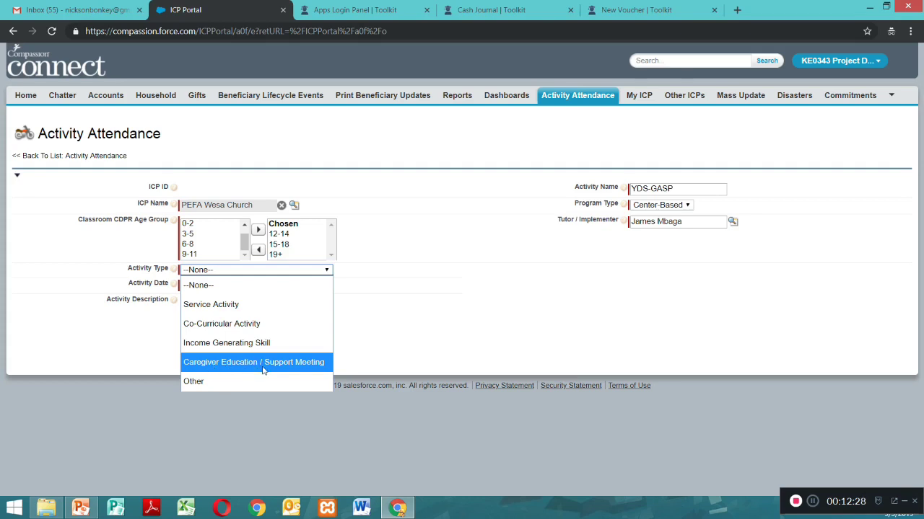
click(243, 324)
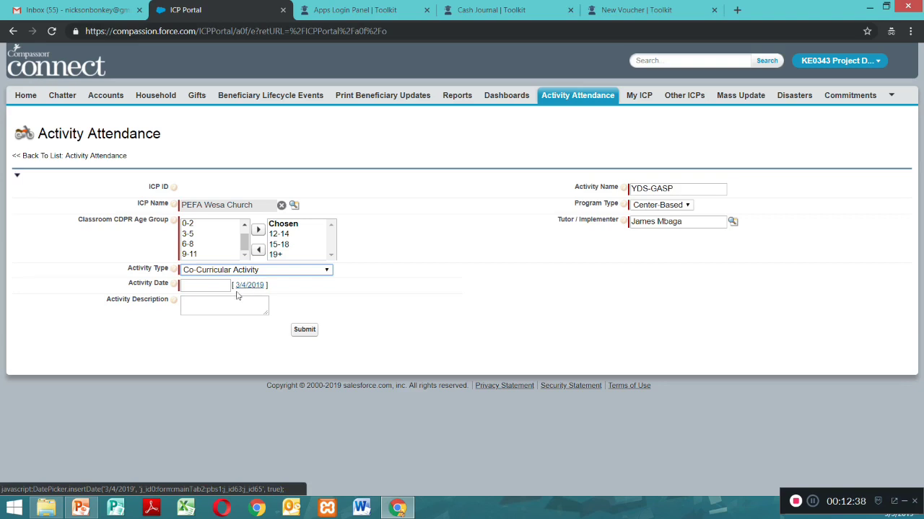
click(202, 287)
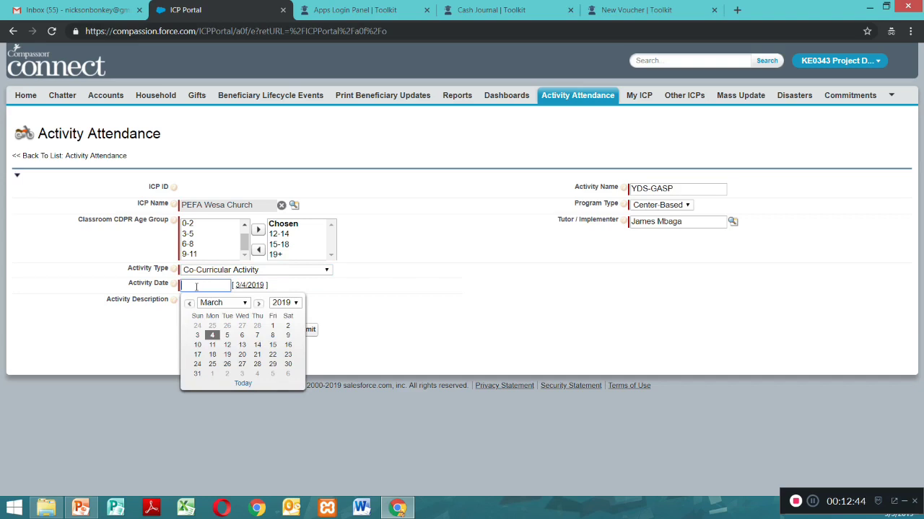
click(287, 326)
- Begin the activity description with "Our youths participated in Chapa Dimba Cup Where they played Three matches and 4"
click(217, 303)
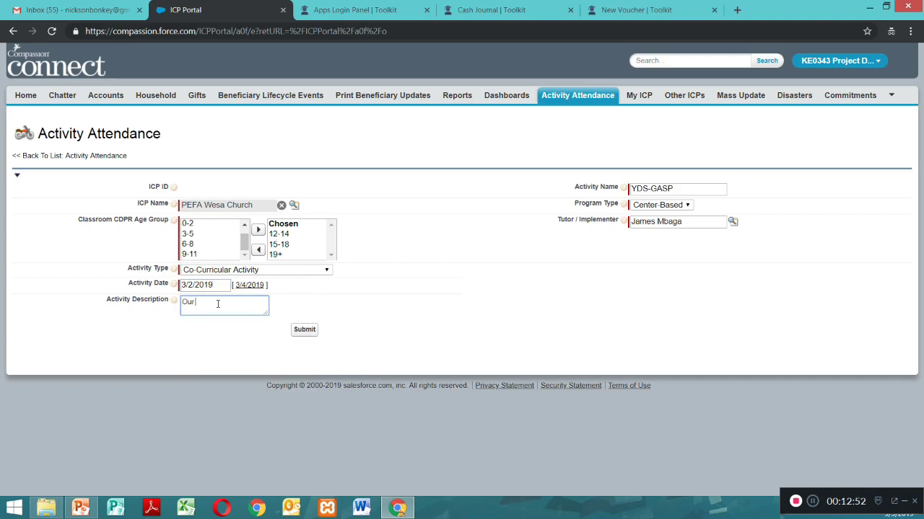
text(Our youthsparticipated in Chapa)
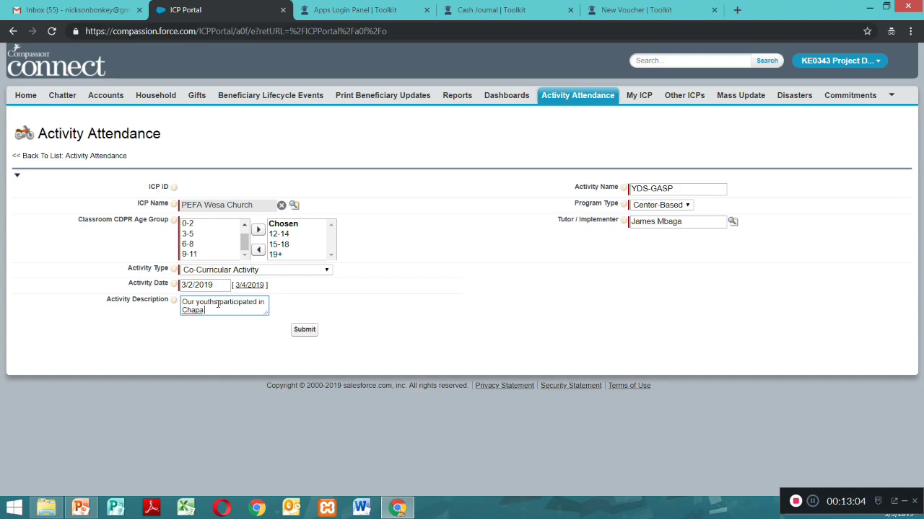
text( Dimba Cup Where th)
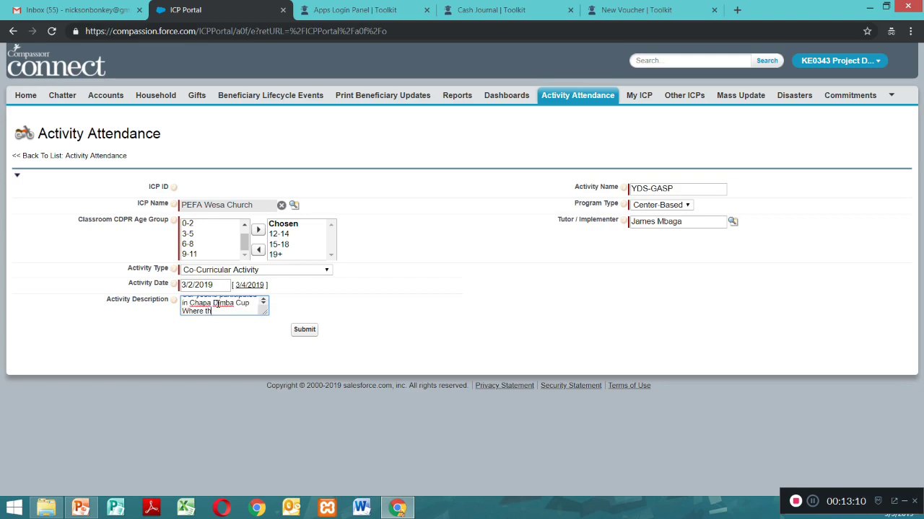
text(ey played)
text( Three matches)
text( and)
text( S)
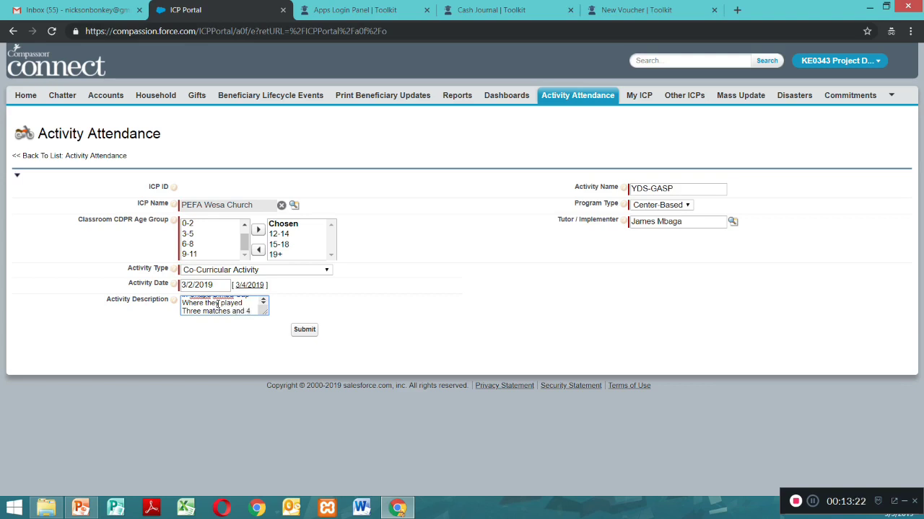
- Complete the description with "beneficiaries were selected to the regional stage.", enlarge its text box to show the full text, and submit the activity
text( bene)
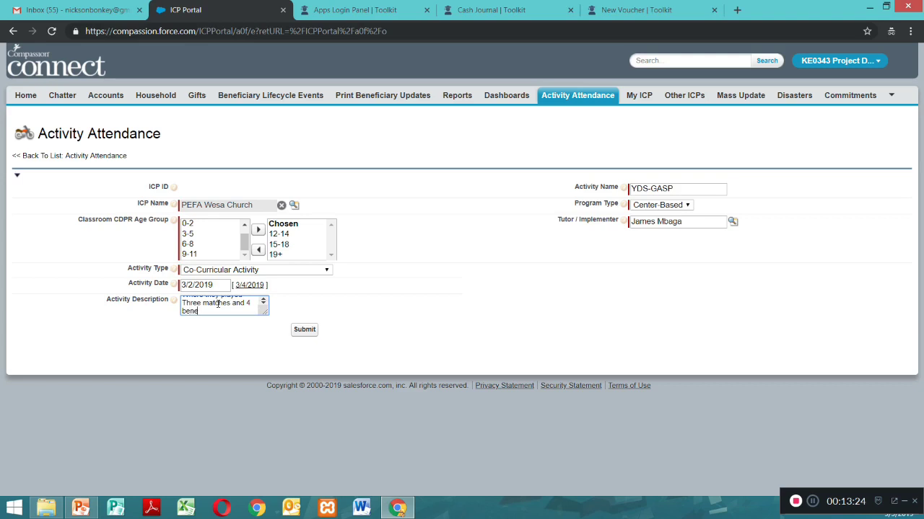
text(fici)
text(aries w)
text(ere selec)
text(ted to th)
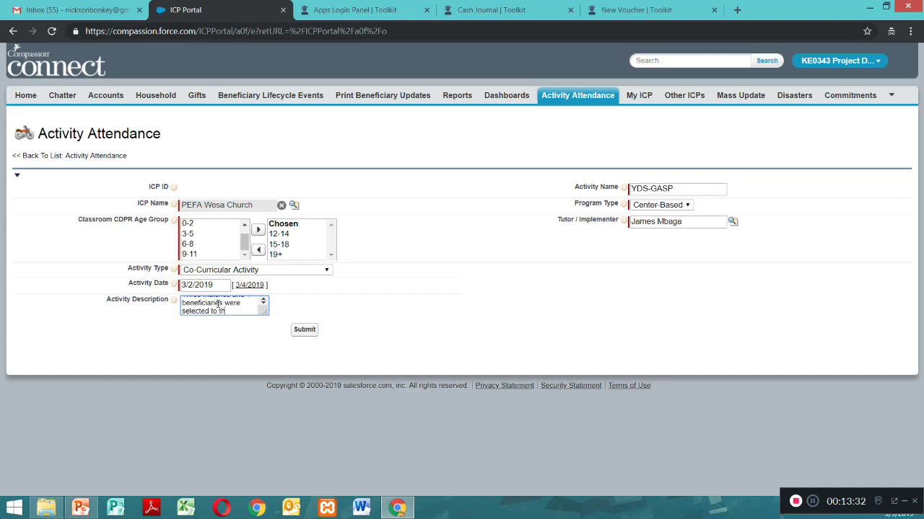
text(e regional stage)
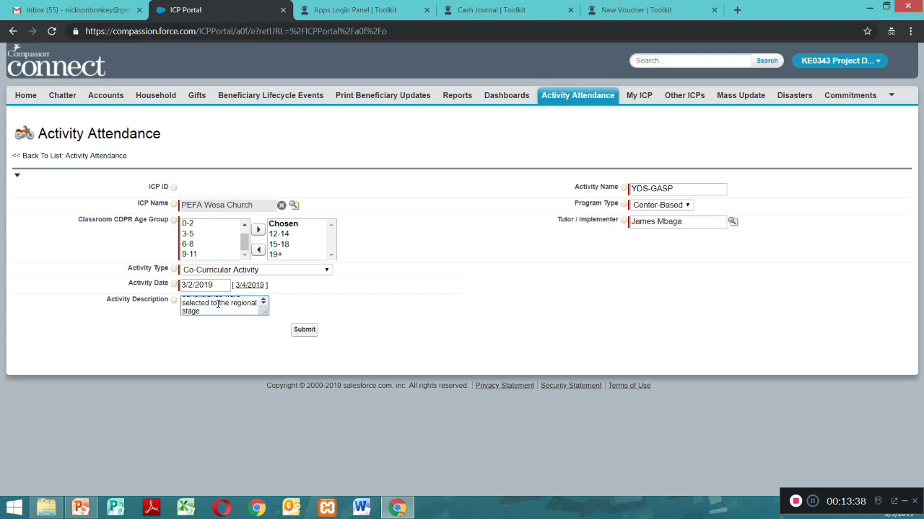
drag(266, 313, 319, 337)
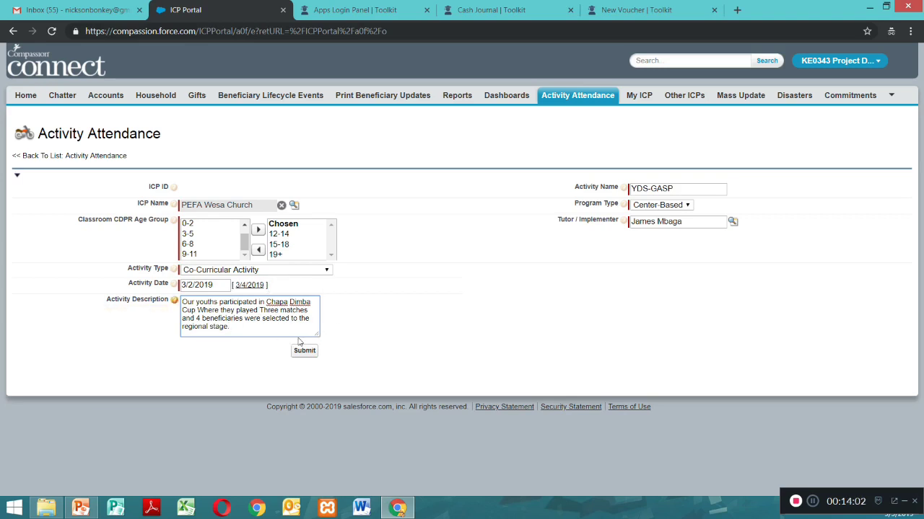
click(304, 352)
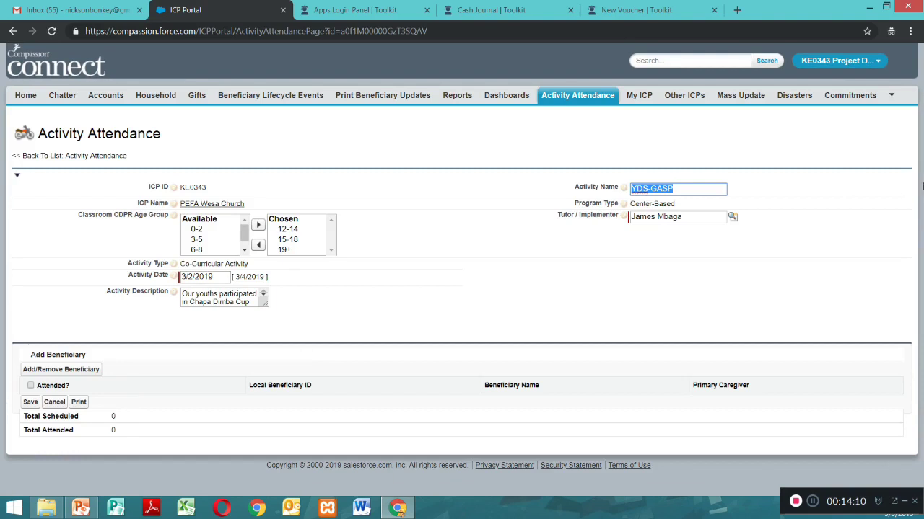
- Open the beneficiary search for this activity, filter by part of the first participant's name and select the match in age group 15-18
click(923, 186)
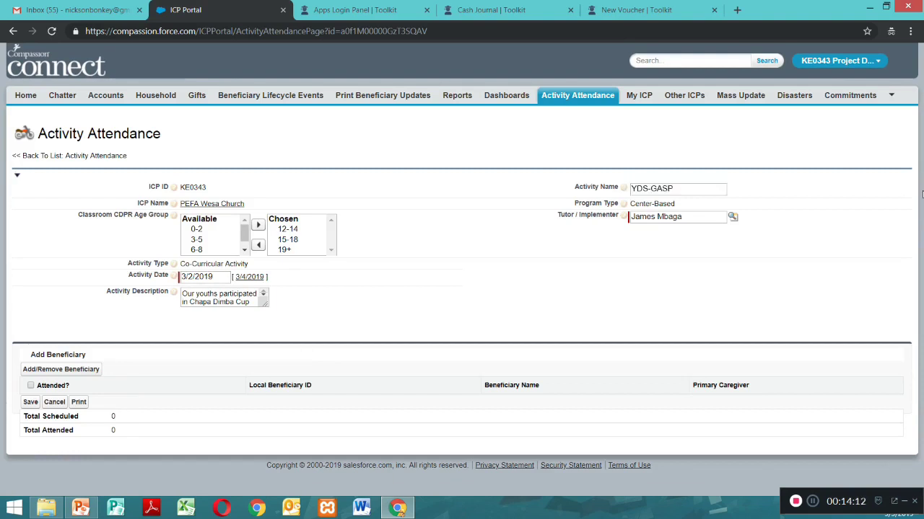
click(65, 375)
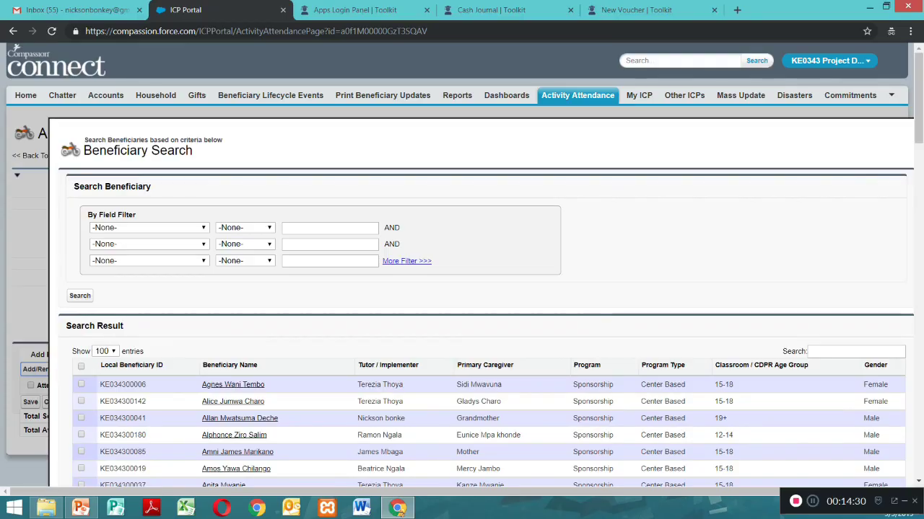
drag(919, 134, 899, 116)
click(830, 292)
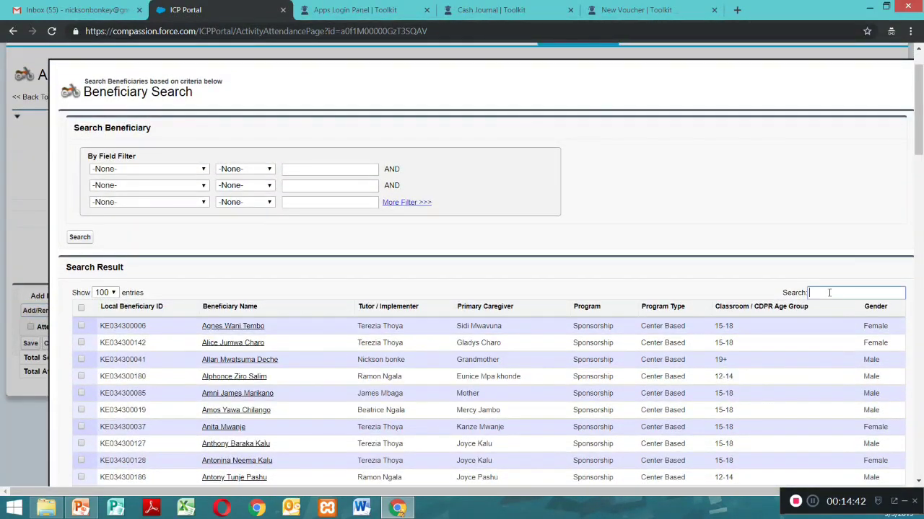
text(bri)
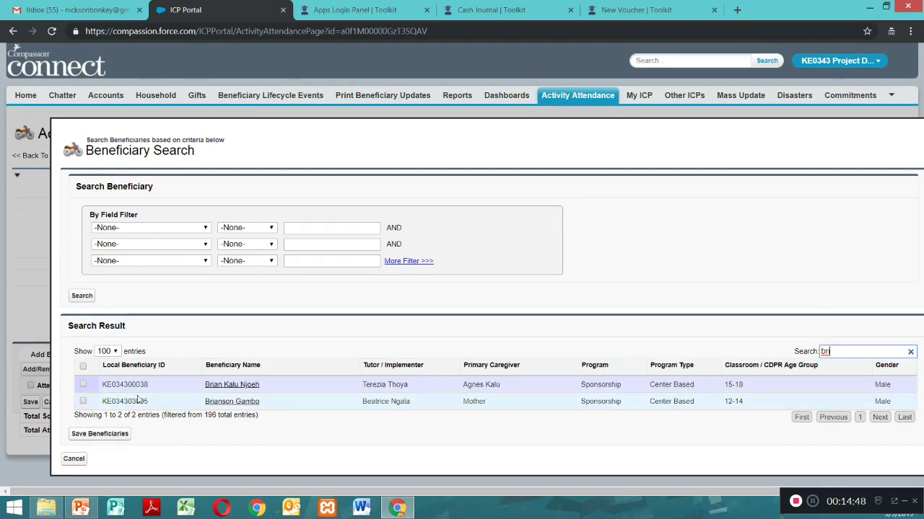
click(83, 386)
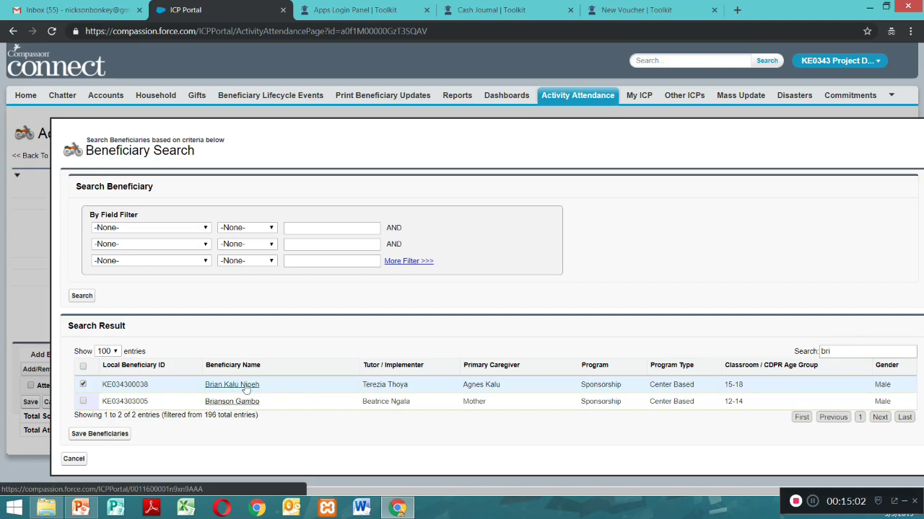
- Filter the beneficiaries by the name shared by the other two participants and select the last match, a male in age group 15-18
click(844, 354)
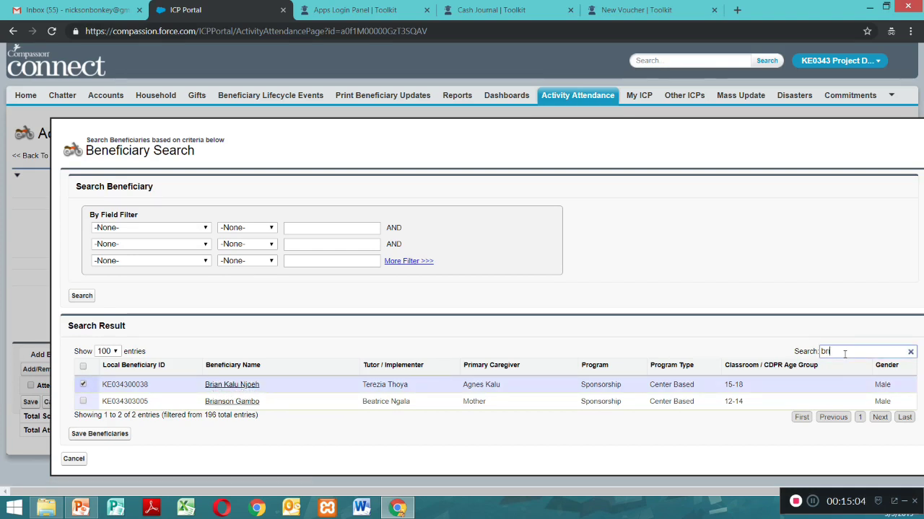
key(BackSpace)
key(BackSpace)
key(BackSpace)
text(cha)
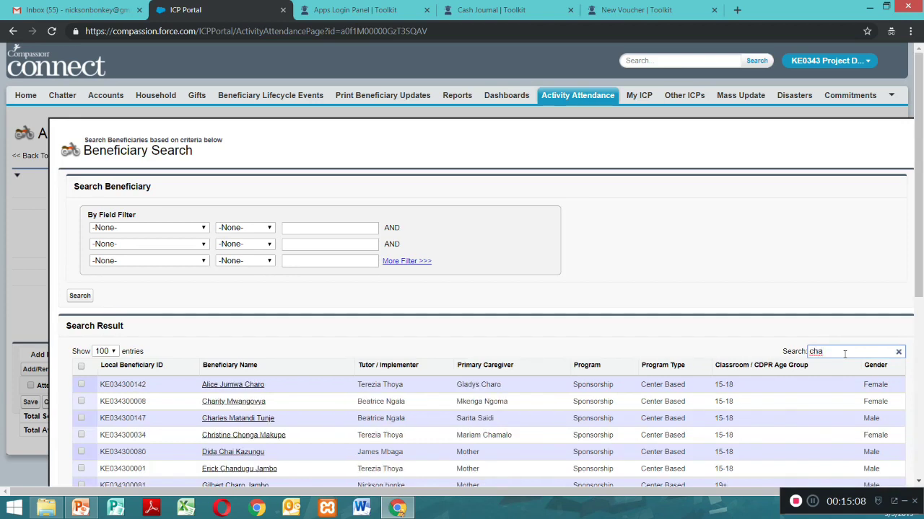
key(BackSpace)
key(BackSpace)
key(BackSpace)
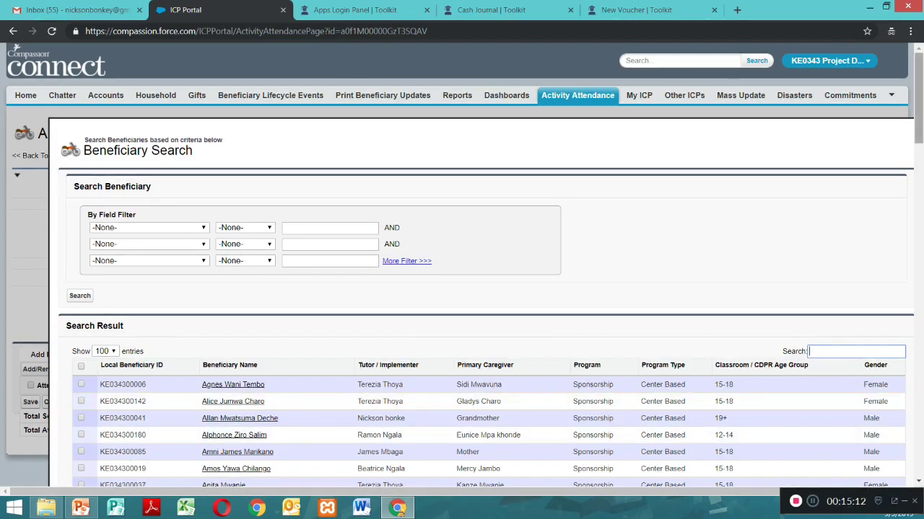
drag(918, 63, 920, 138)
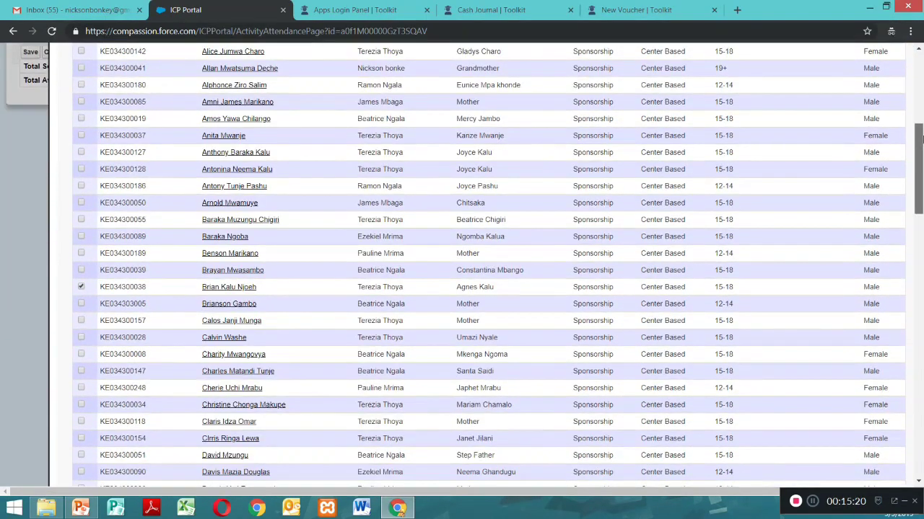
drag(921, 140, 887, 105)
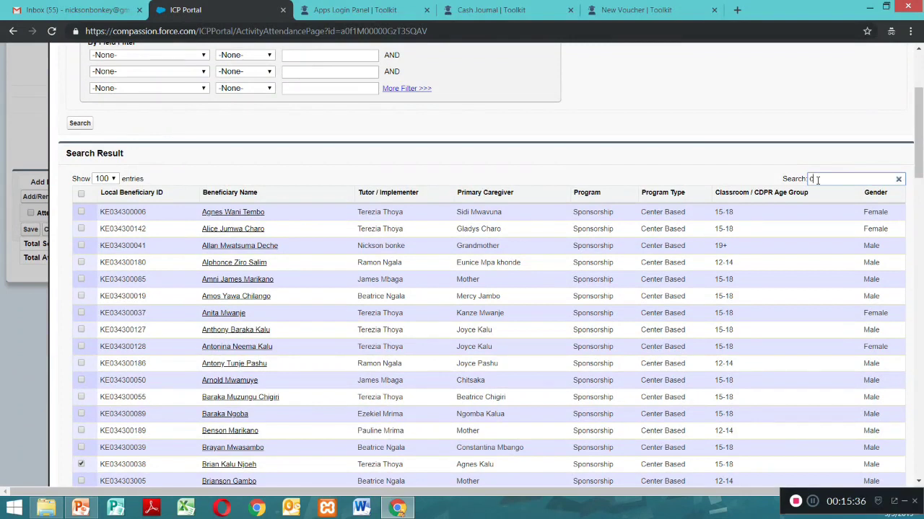
text(hai)
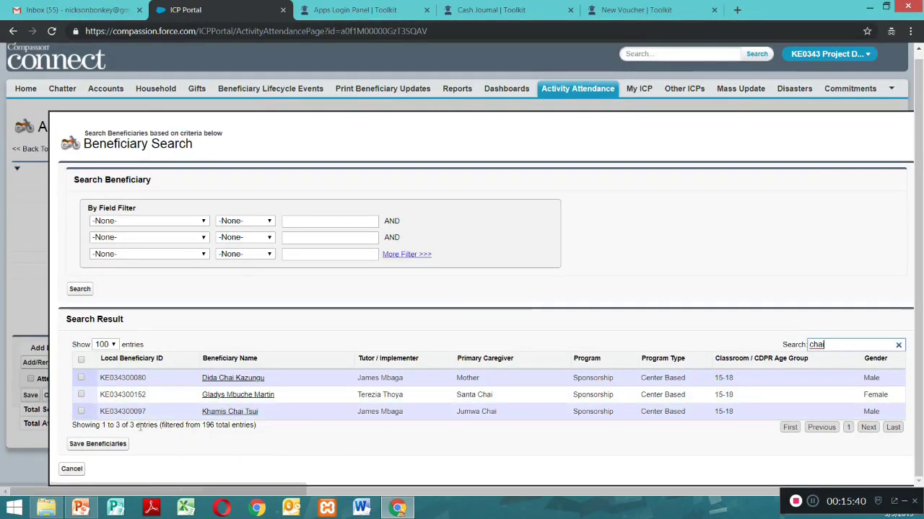
click(81, 411)
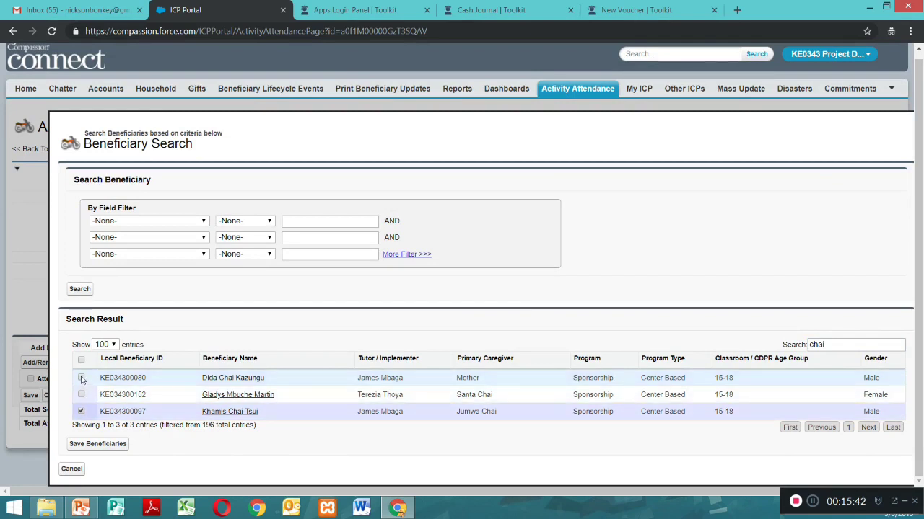
- Replace the filter with the third participant's first name and select the matching beneficiary
click(848, 344)
key(BackSpace)
key(BackSpace)
key(BackSpace)
key(BackSpace)
text(dida)
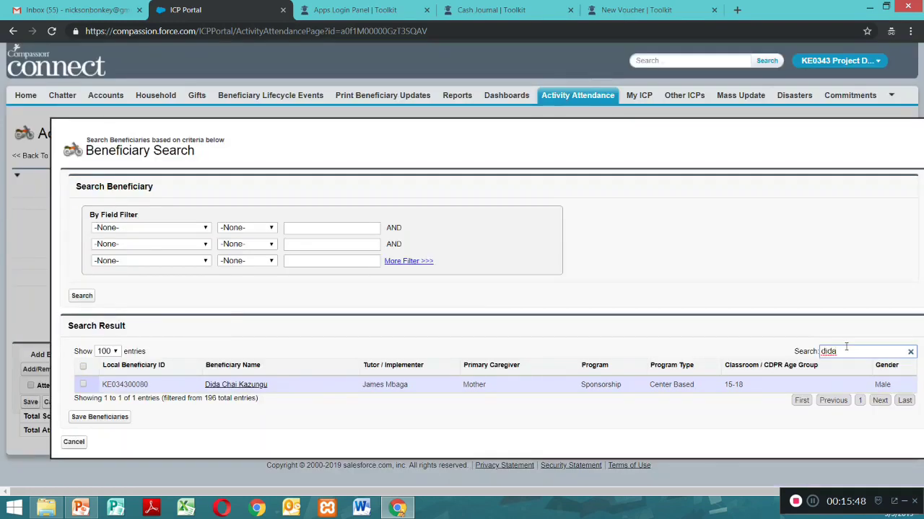
click(83, 384)
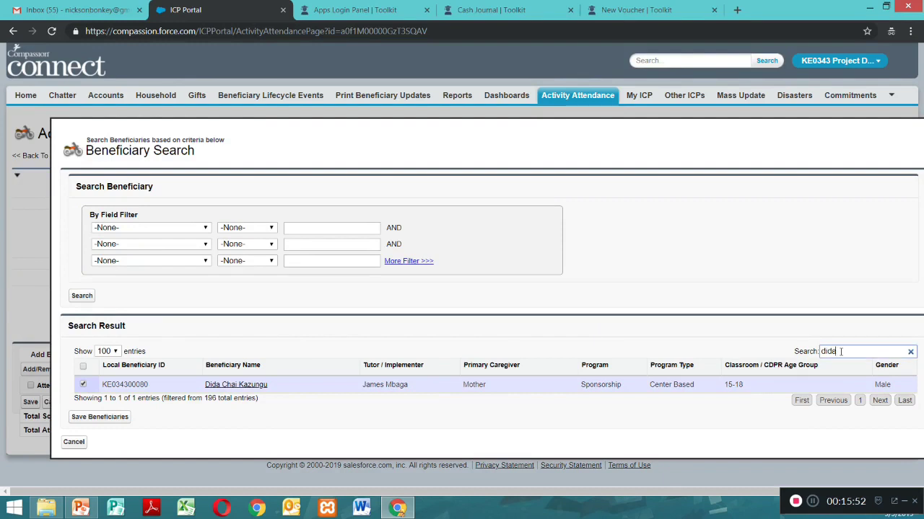
- Filter the beneficiaries by the name shared by the second and third participants to check that both are selected
key(BackSpace)
key(BackSpace)
key(BackSpace)
text(cha)
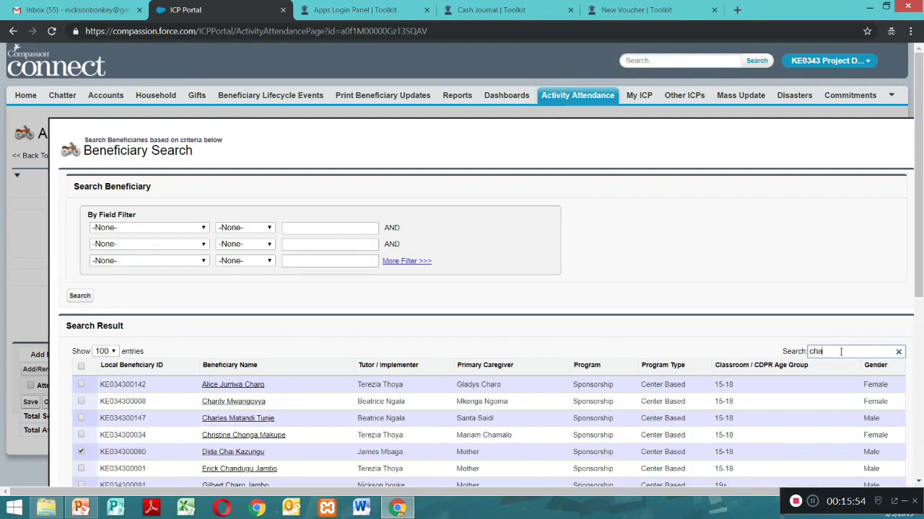
double_click(841, 351)
text(i)
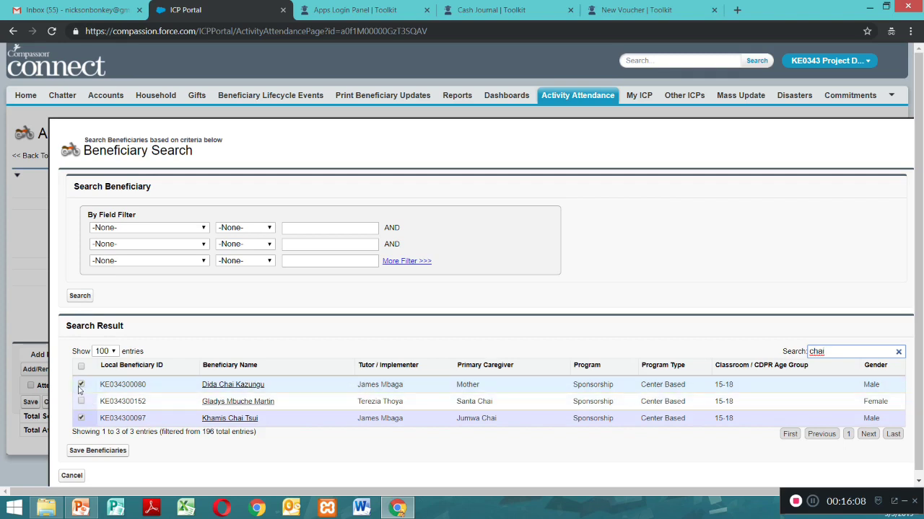
- Clear the name filter, check the selections in the full list and save the selected beneficiaries to the activity
click(898, 353)
drag(918, 136, 919, 207)
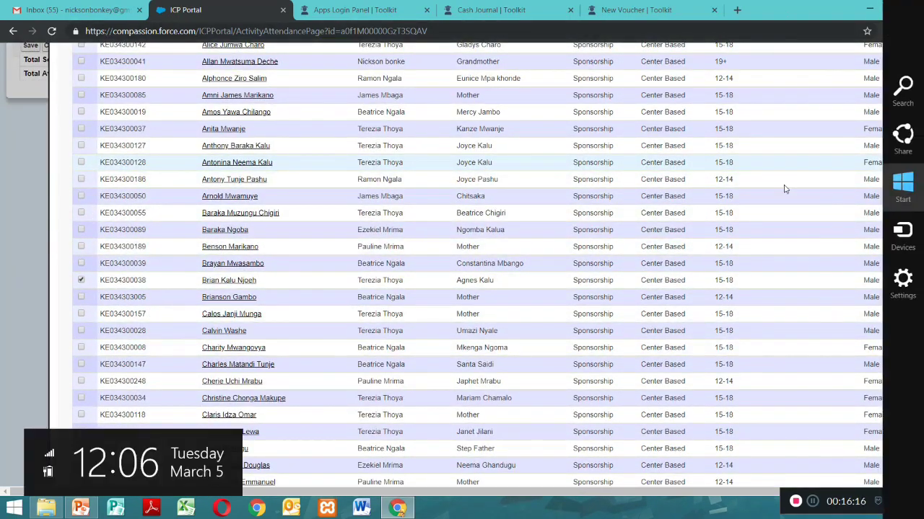
scroll(826, 337, up, 5)
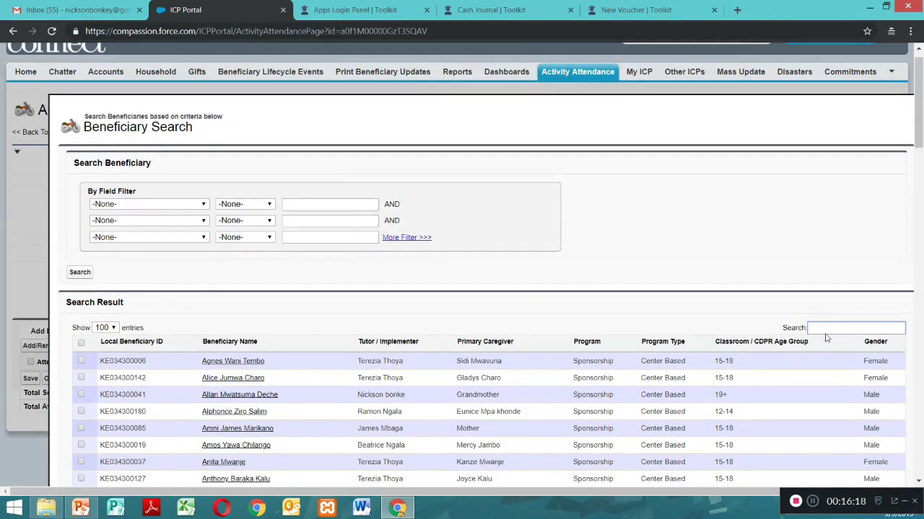
click(828, 331)
drag(918, 88, 922, 480)
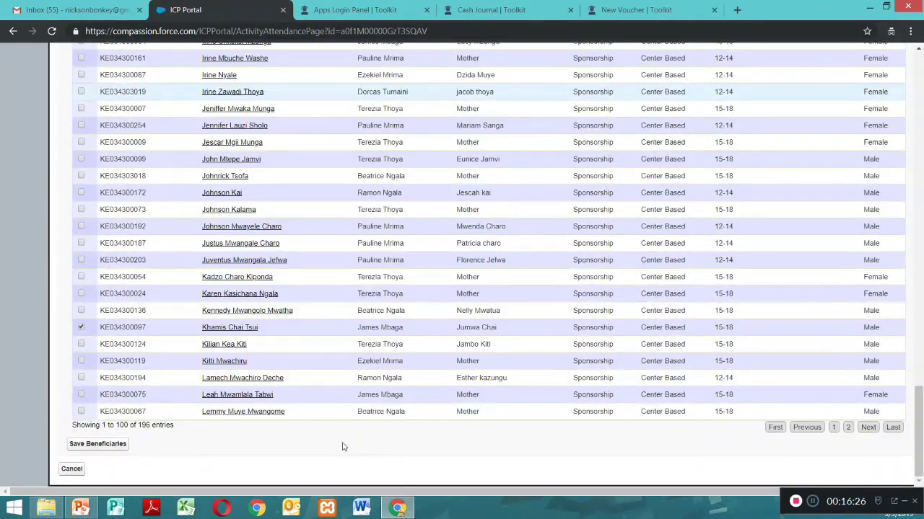
click(91, 444)
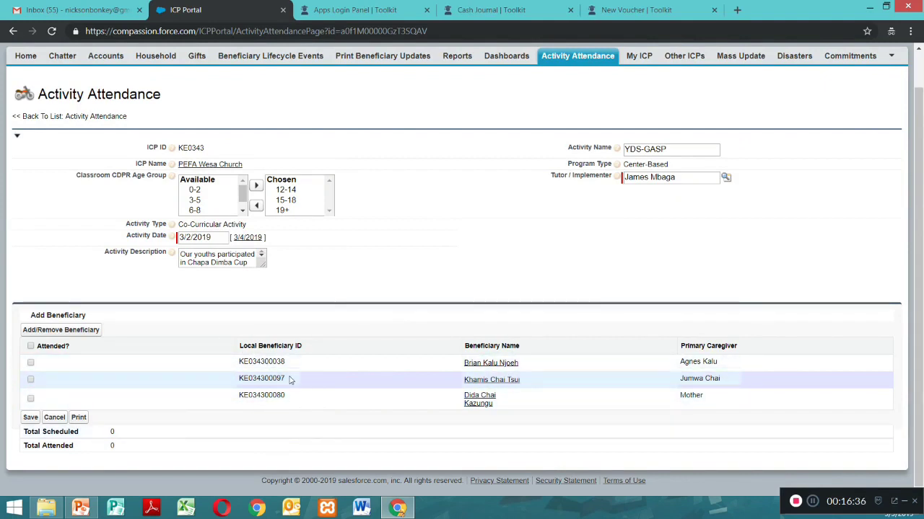
- Mark all the added beneficiaries as attended and save the activity attendance
click(30, 347)
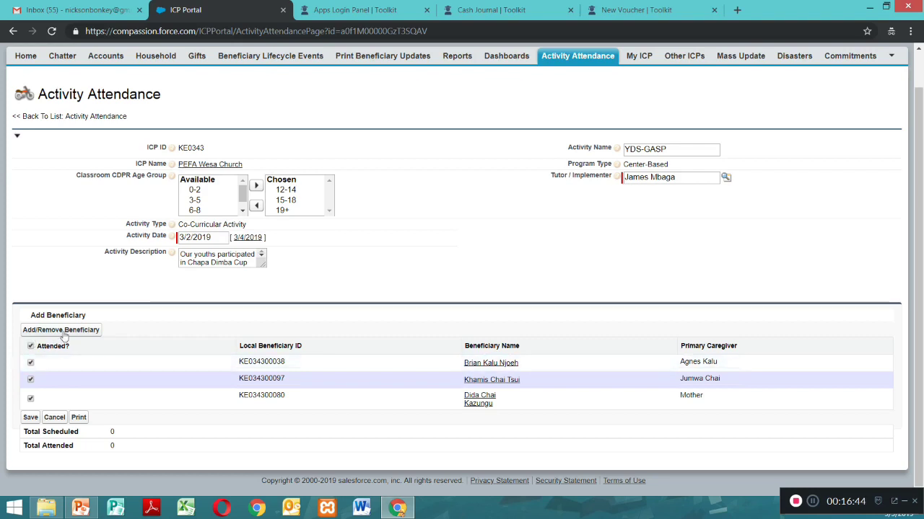
click(30, 422)
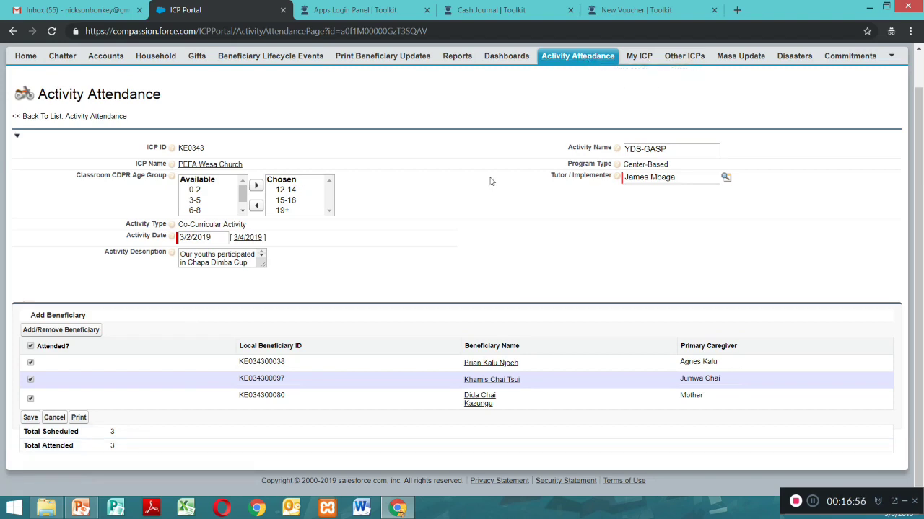
- Reopen the YDS-GASP record from the recent activity attendance list and review its details, attendance and description
click(570, 65)
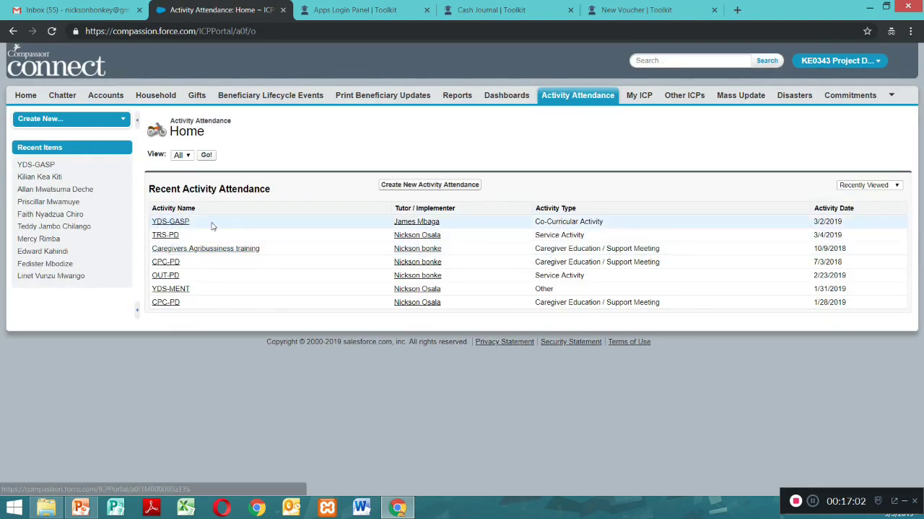
click(173, 223)
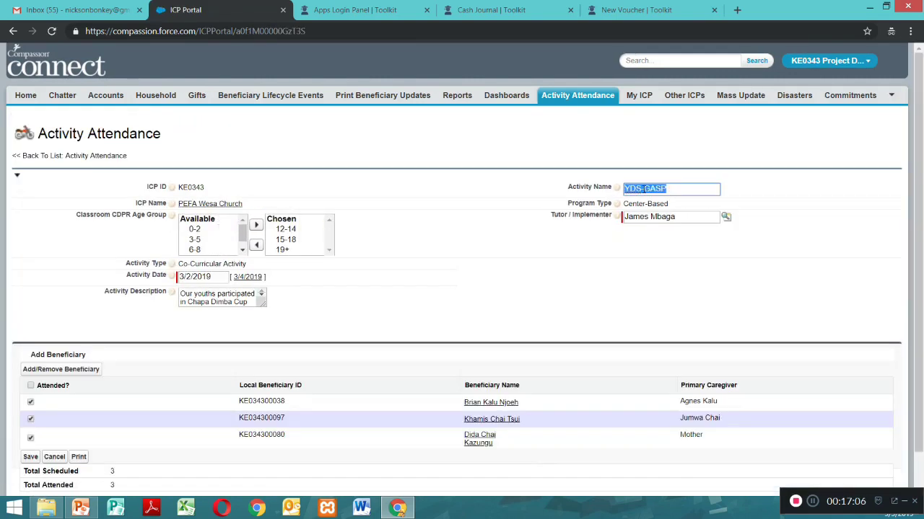
scroll(922, 105, down, 1)
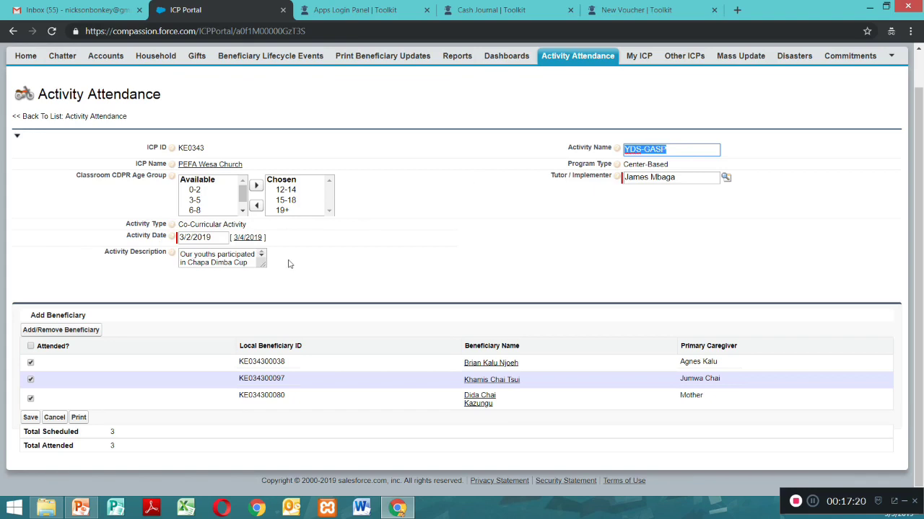
drag(264, 268, 292, 279)
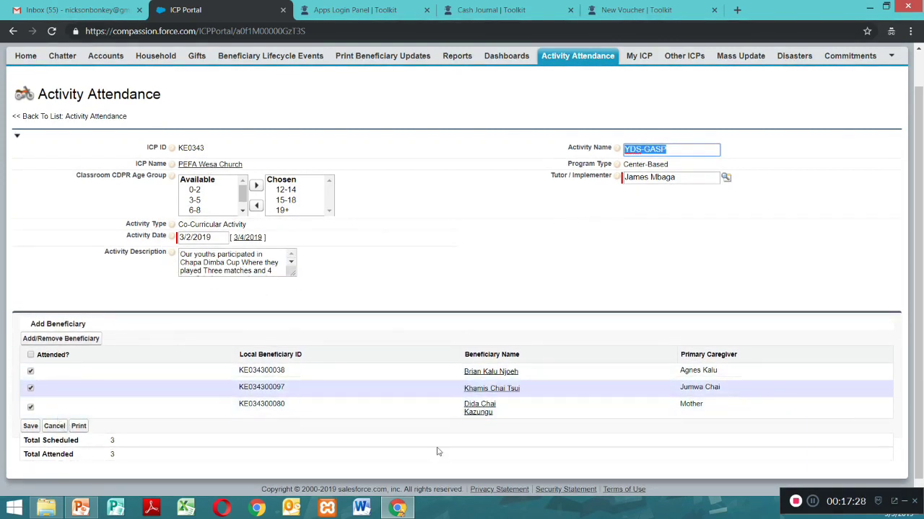
- Switch to the PowerPoint presentation, review the slide on activity attendance codes for beneficiary profiles, and return to the Compassion Connect page in Chrome
click(80, 508)
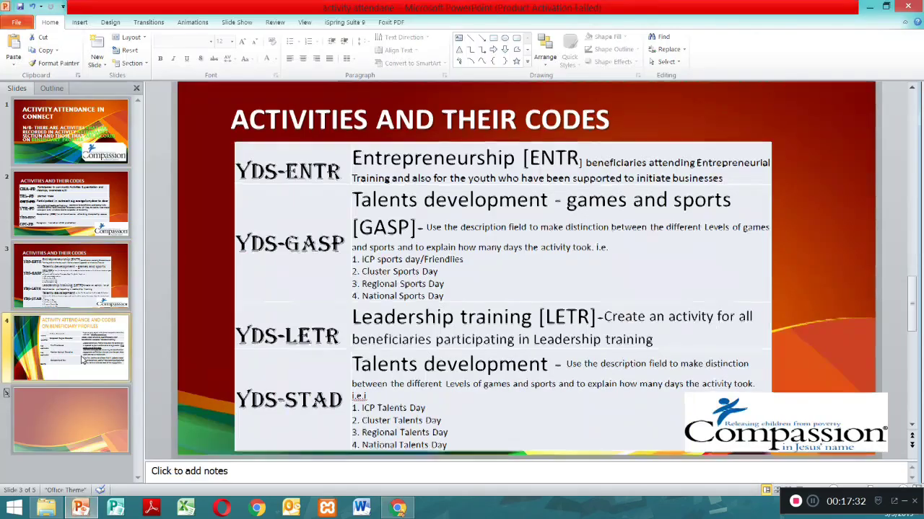
click(82, 361)
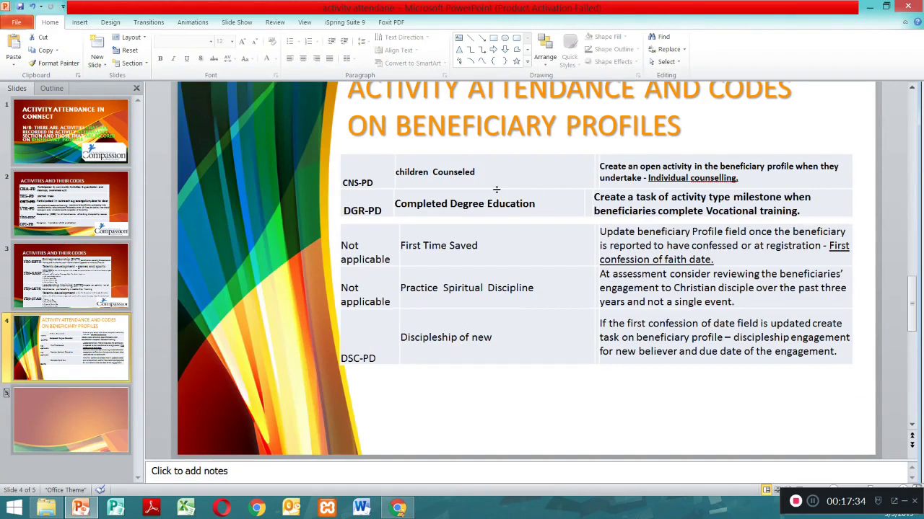
click(397, 508)
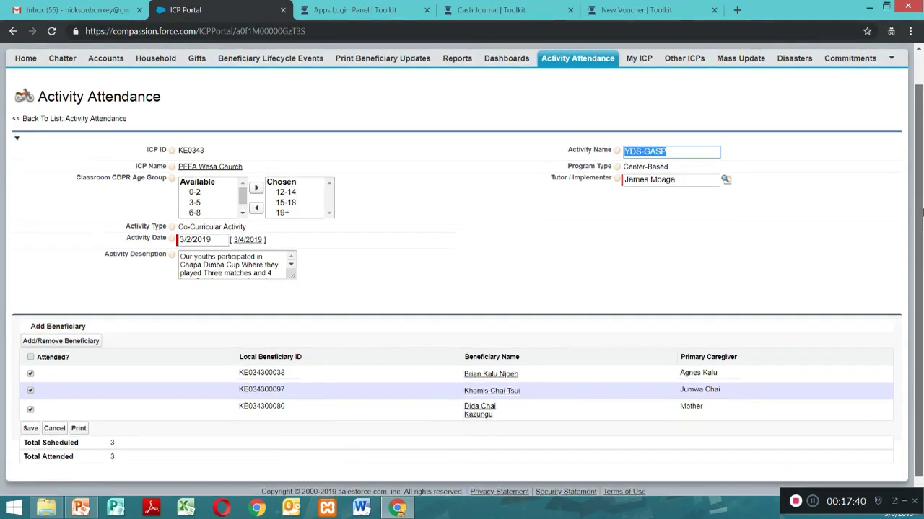
scroll(353, 180, up, 1)
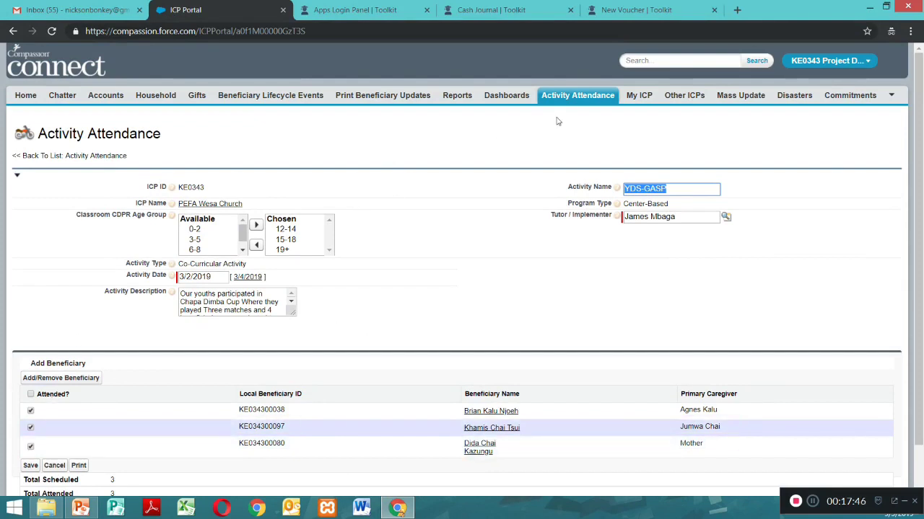
click(677, 60)
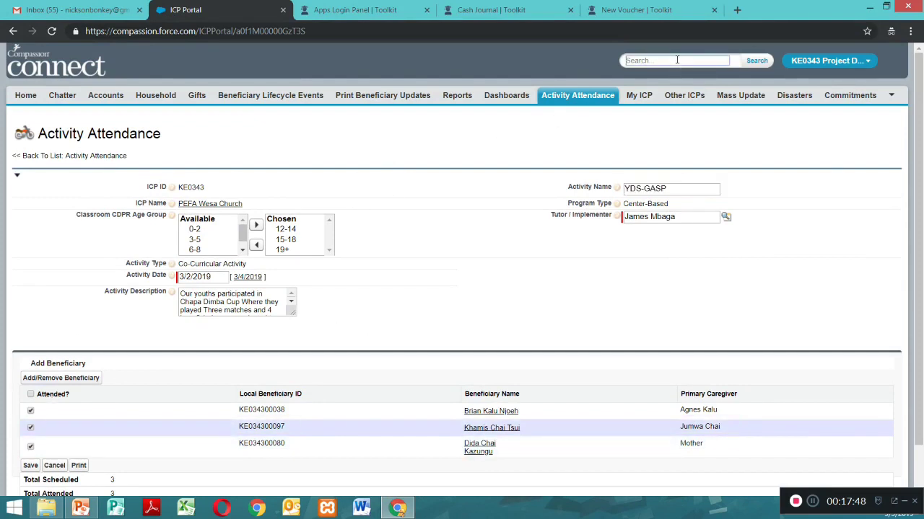
text(irine)
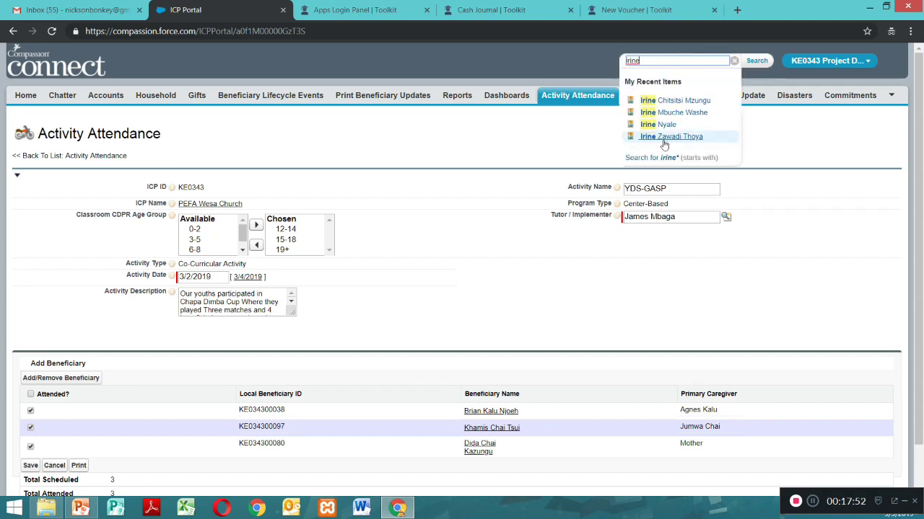
click(560, 69)
click(665, 65)
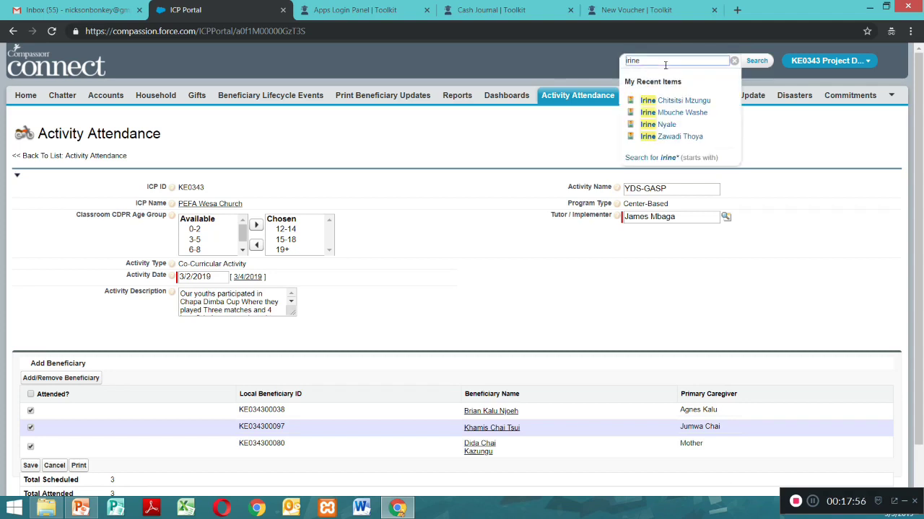
click(576, 55)
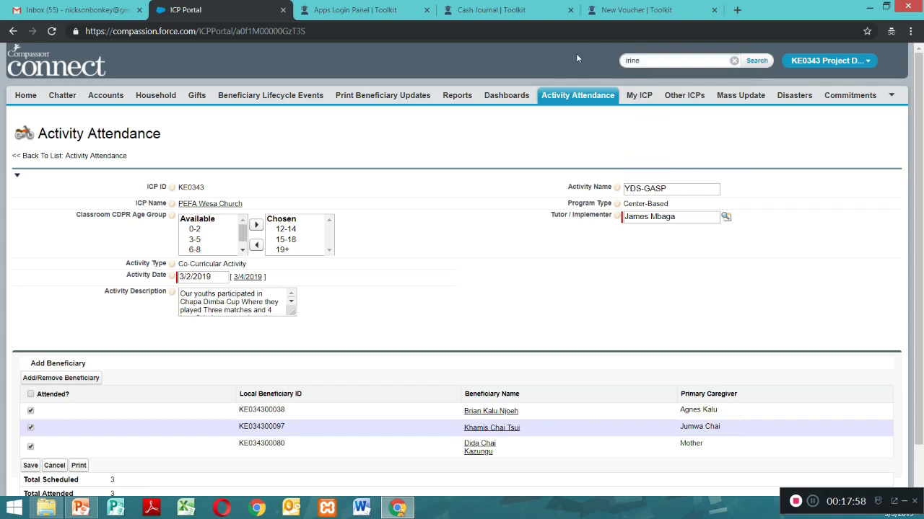
click(649, 61)
key(BackSpace)
key(BackSpace)
key(BackSpace)
key(BackSpace)
key(BackSpace)
click(587, 62)
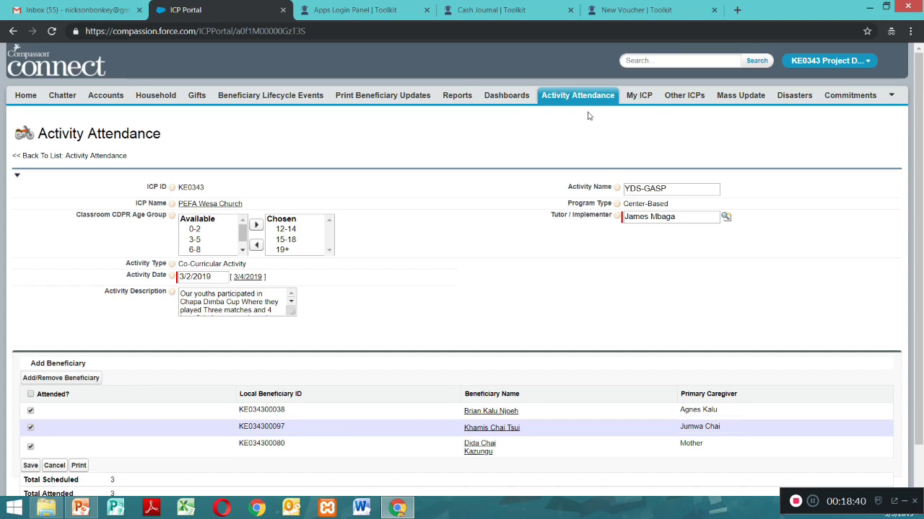
- Search for the beneficiary by first name, open the profile and locate its related-record links
click(638, 59)
text(irine)
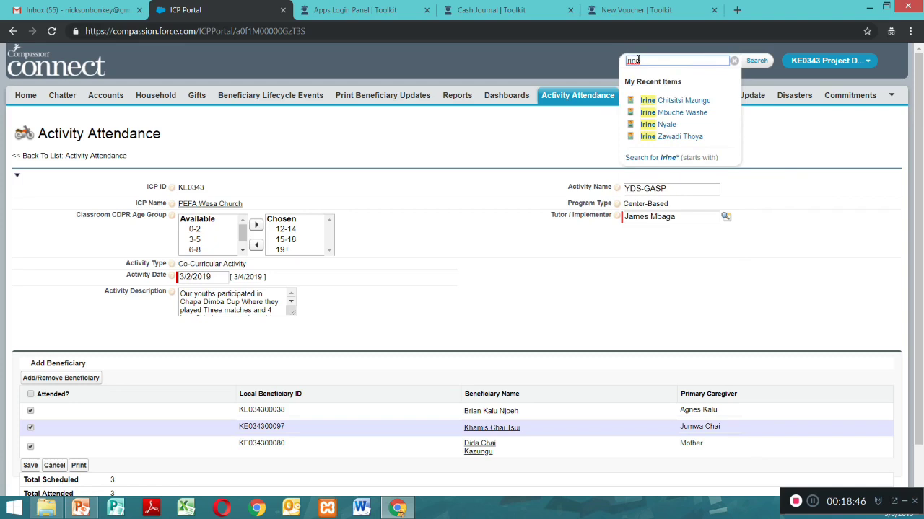
click(658, 126)
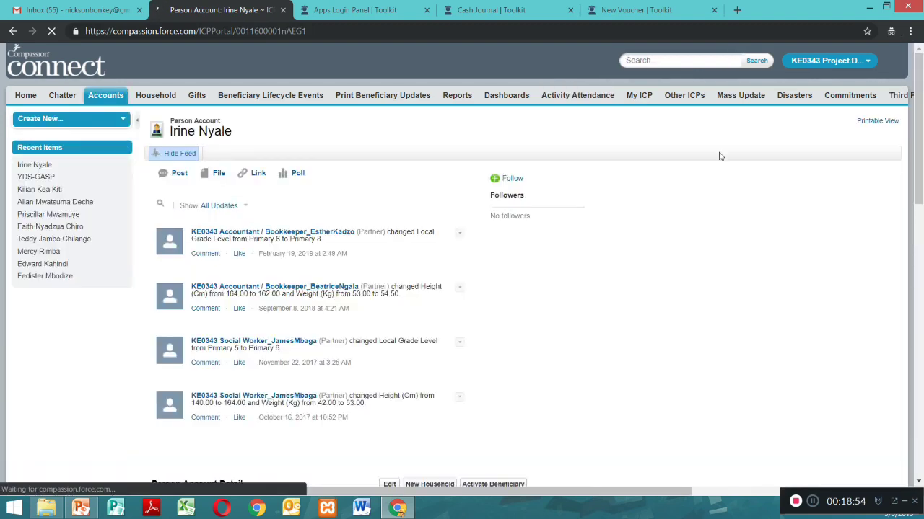
mouse_move(922, 115)
mouse_down()
mouse_move(919, 132)
mouse_move(921, 97)
mouse_move(922, 130)
mouse_up()
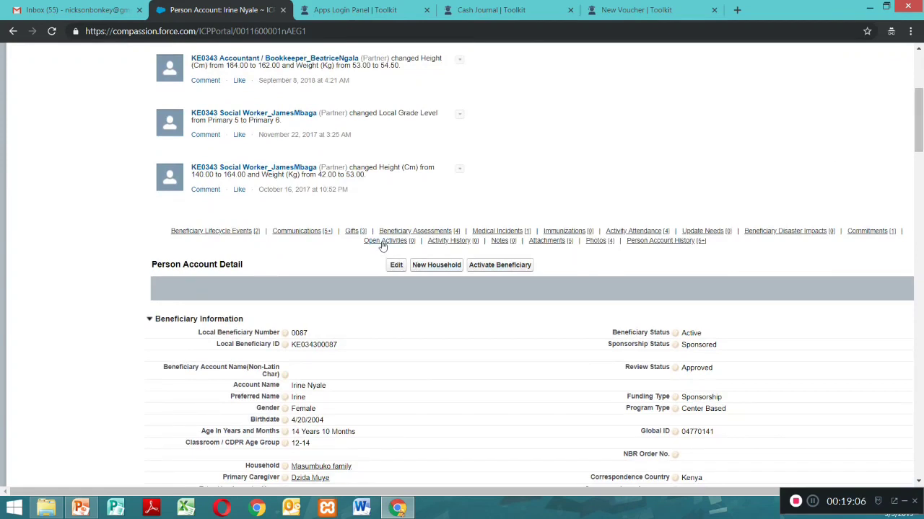
mouse_move(383, 243)
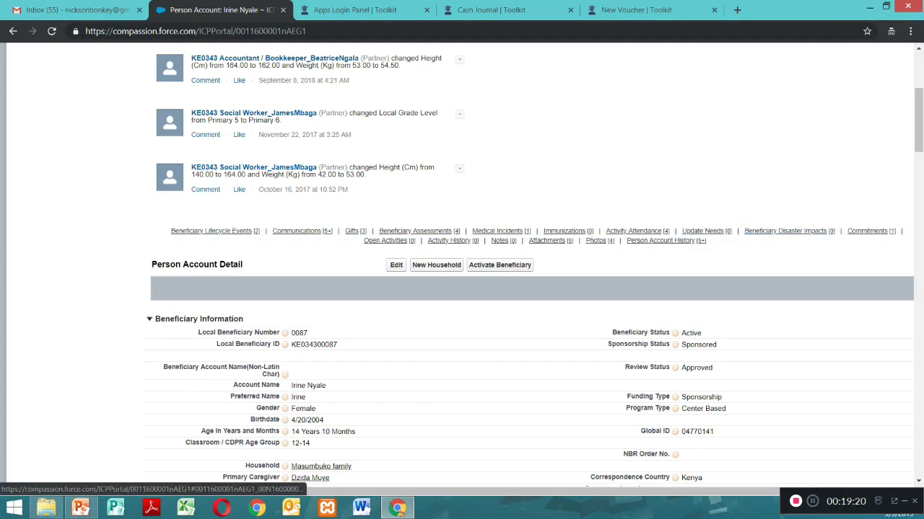
- Search again for the same beneficiary and reopen the profile at its related-record links
scroll(722, 151, up, 4)
click(638, 60)
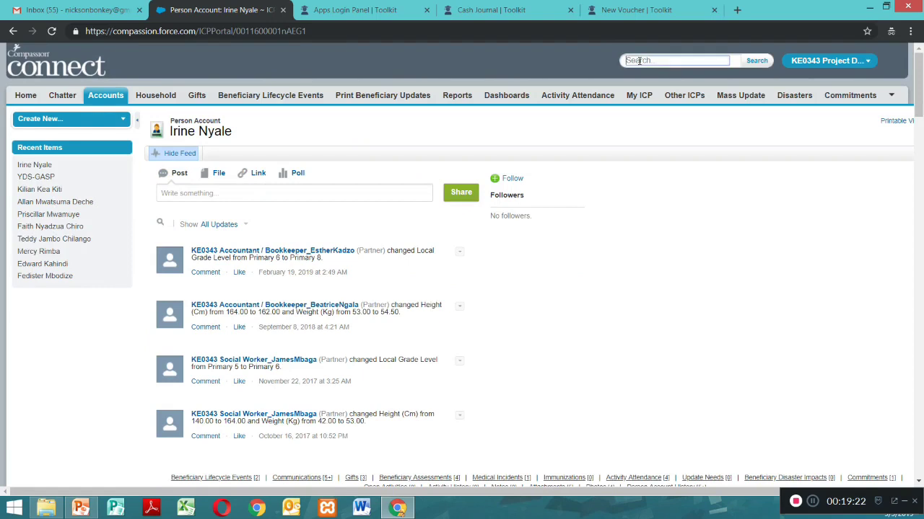
text(irin)
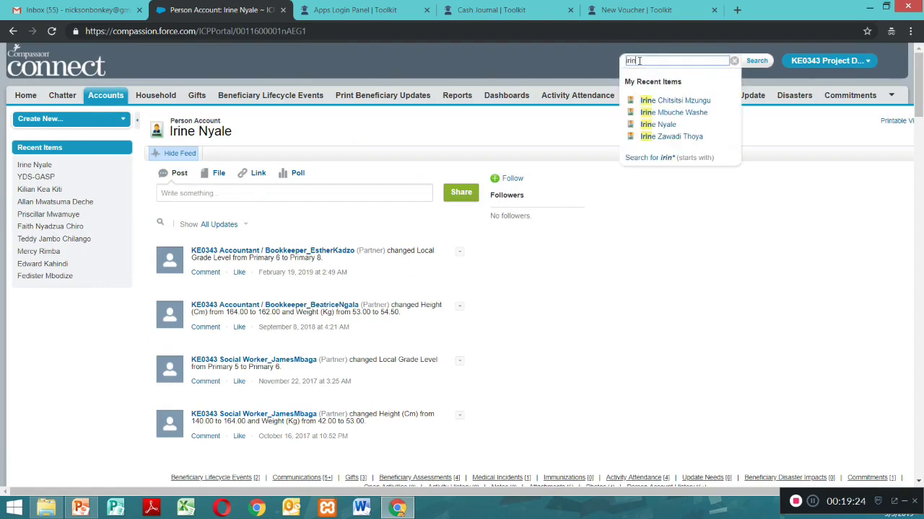
click(657, 125)
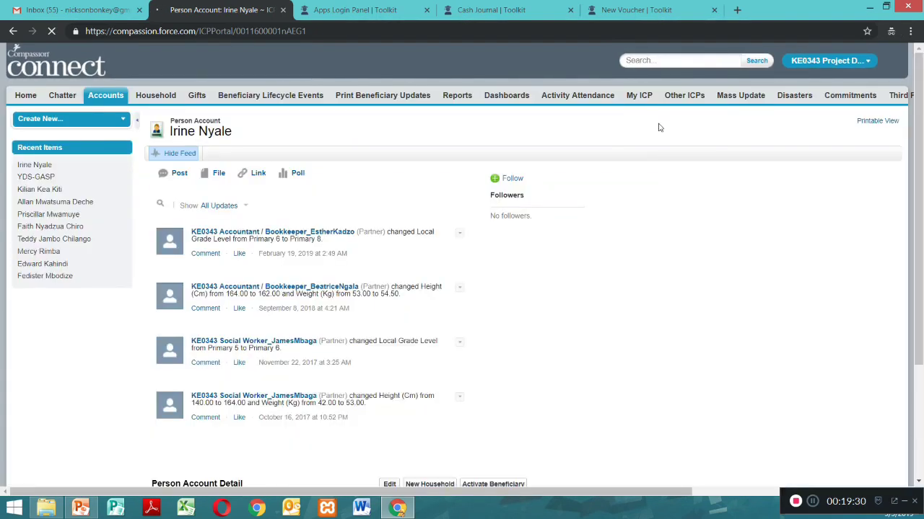
drag(921, 94, 922, 176)
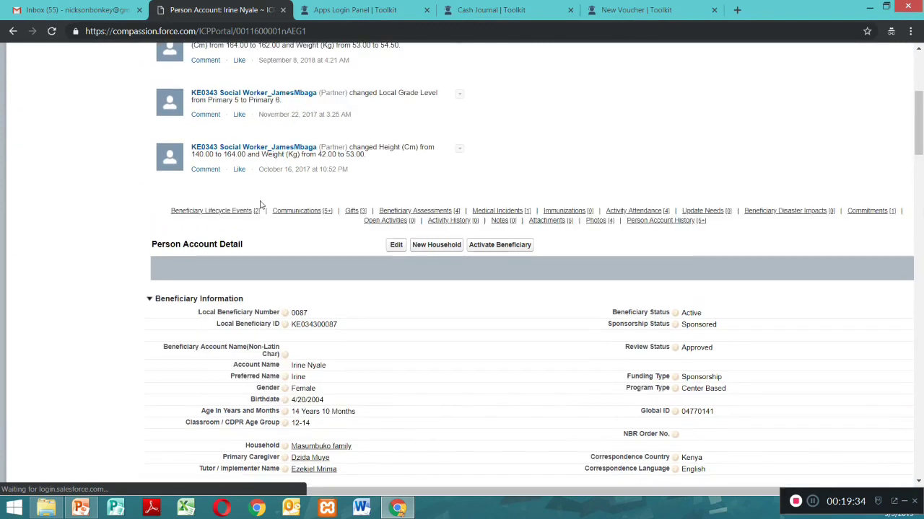
- Preview the related records on the beneficiary's profile, including gifts and medical incidents
mouse_move(363, 212)
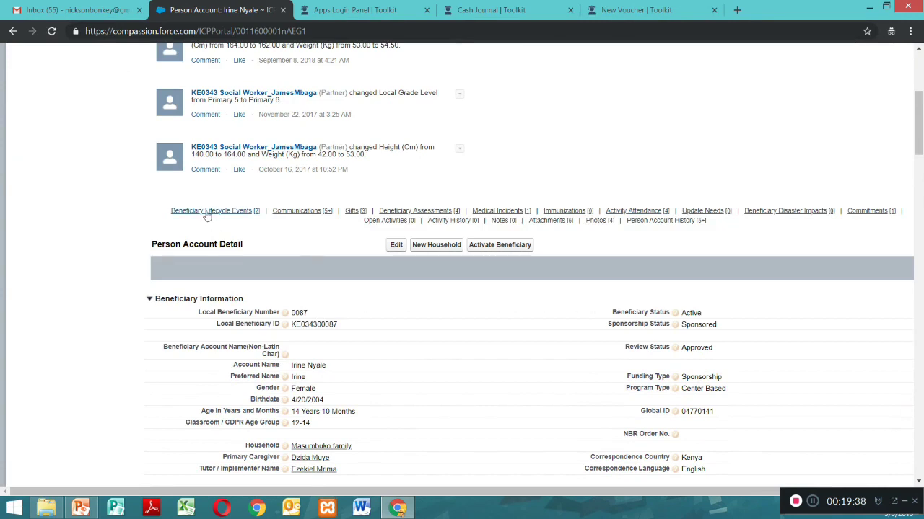
mouse_move(211, 212)
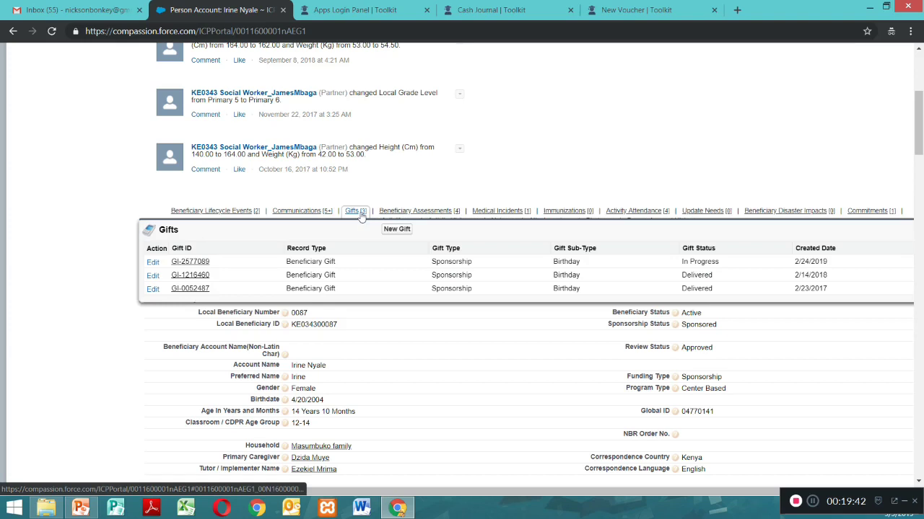
mouse_move(503, 220)
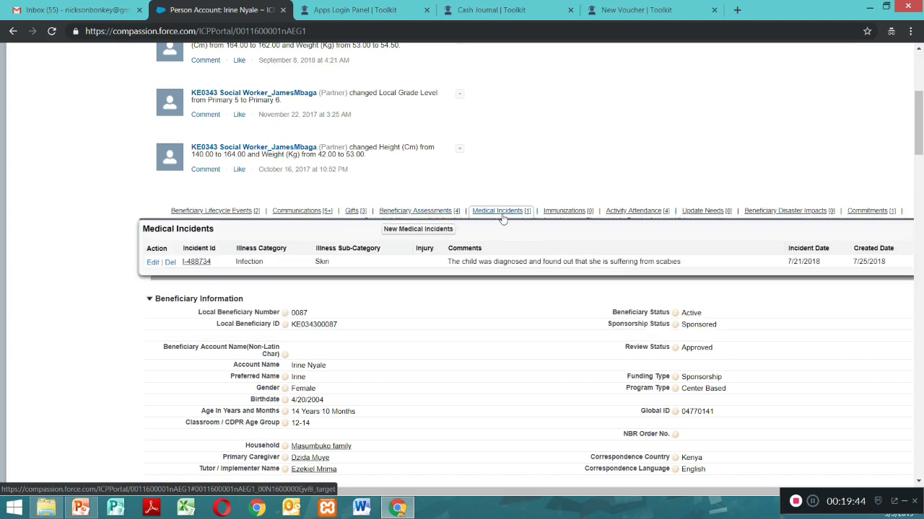
drag(922, 131, 896, 120)
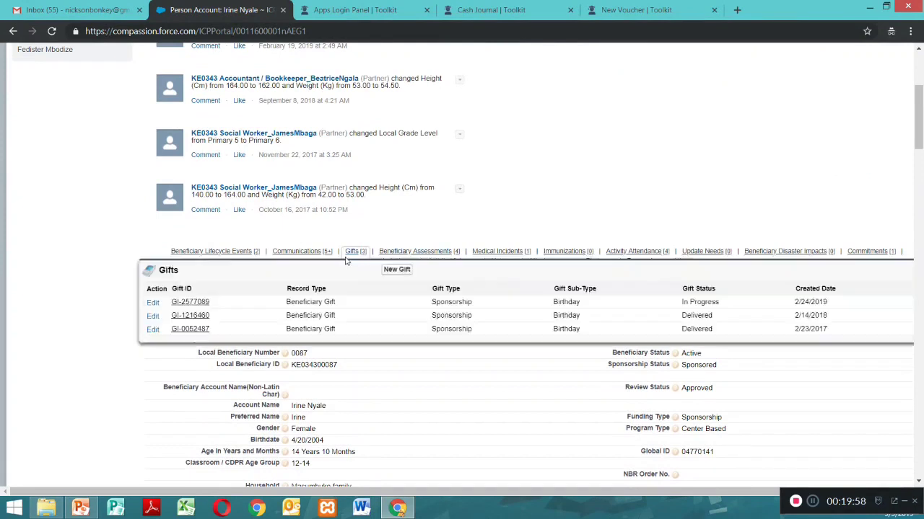
mouse_move(455, 256)
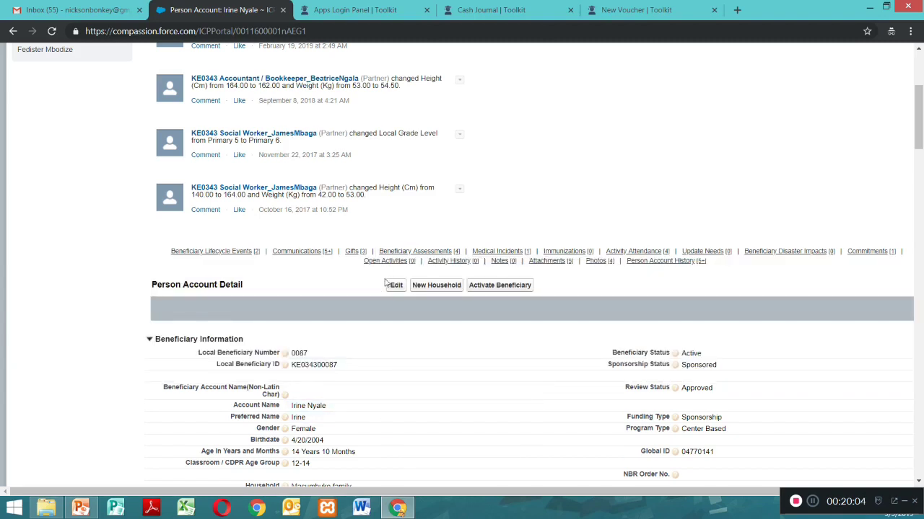
mouse_move(387, 266)
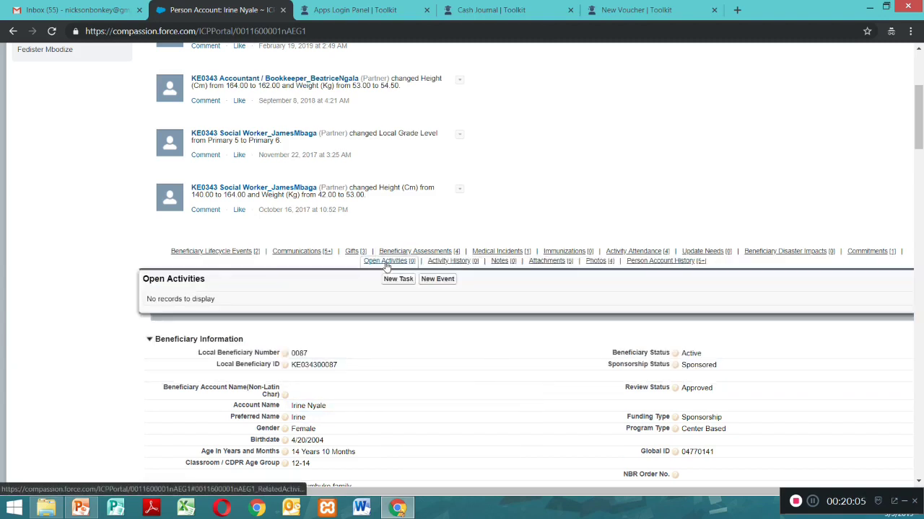
click(436, 281)
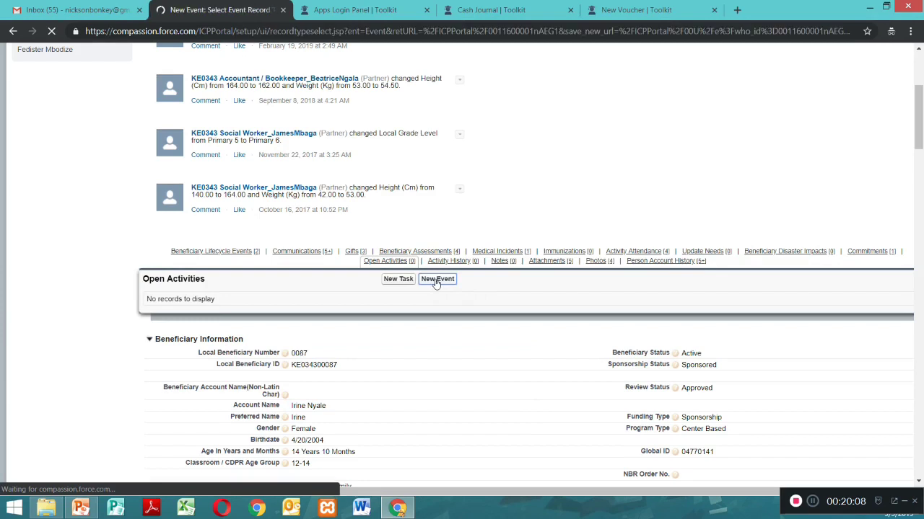
click(395, 208)
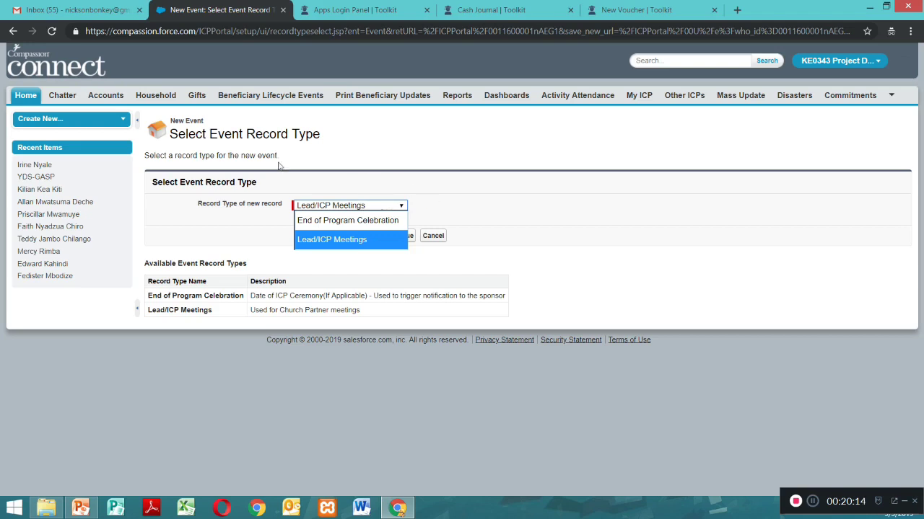
click(13, 32)
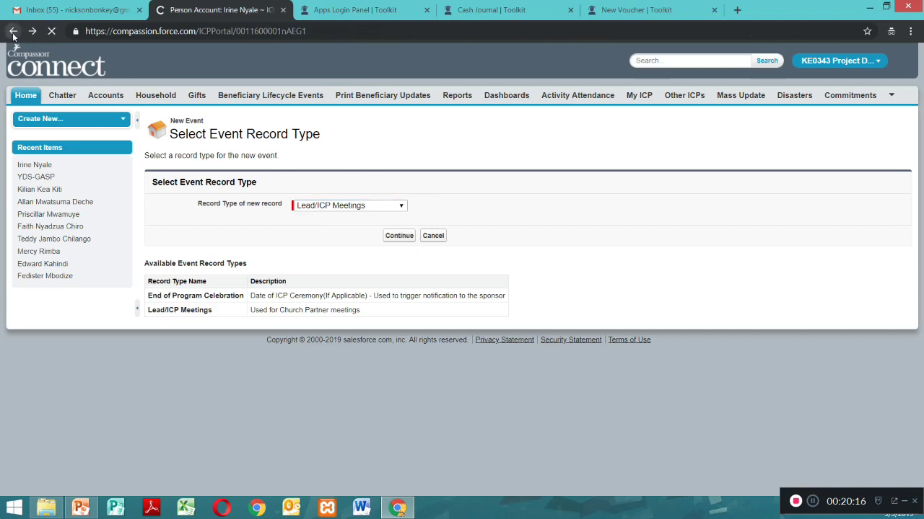
- Start a new task from the open activities on the beneficiary's profile
scroll(894, 269, down, 10)
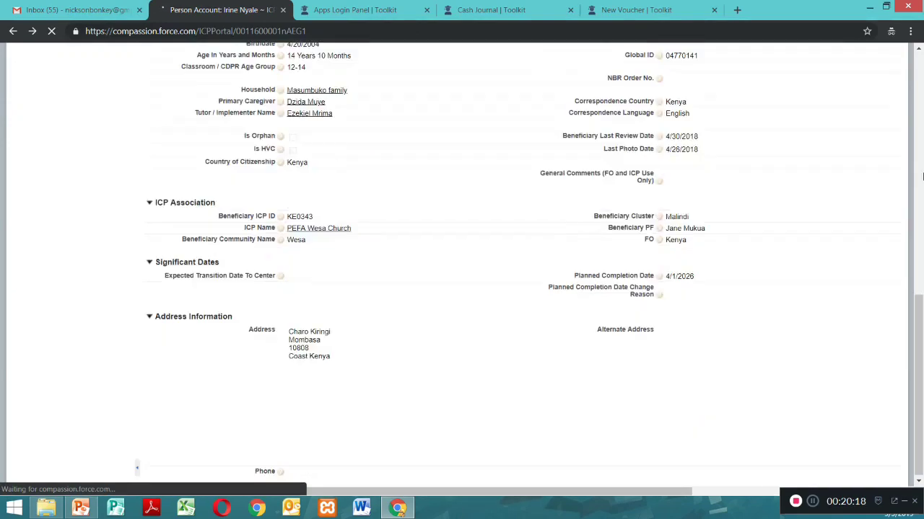
scroll(906, 269, down, 15)
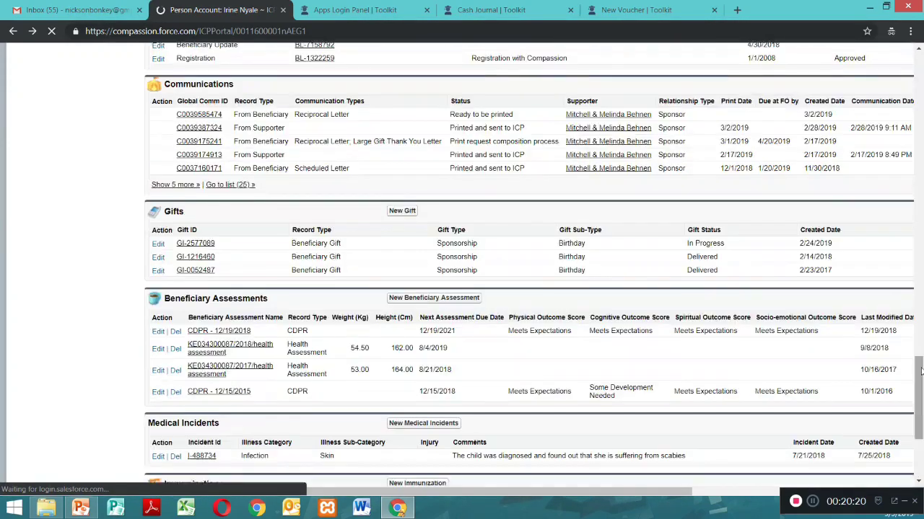
scroll(915, 303, up, 4)
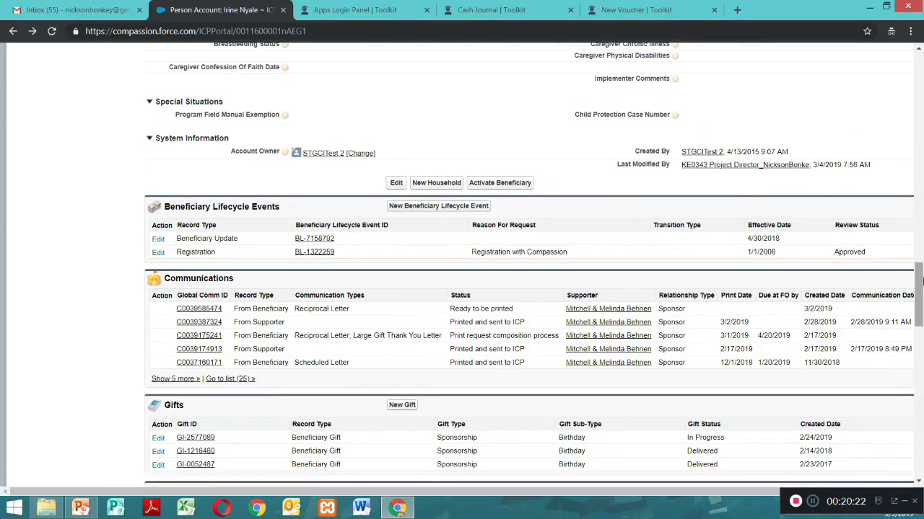
scroll(916, 224, up, 15)
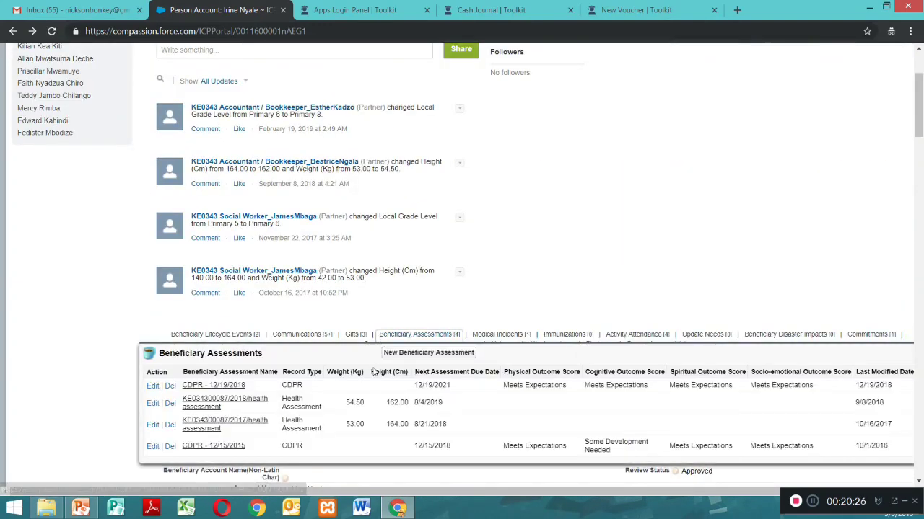
mouse_move(380, 349)
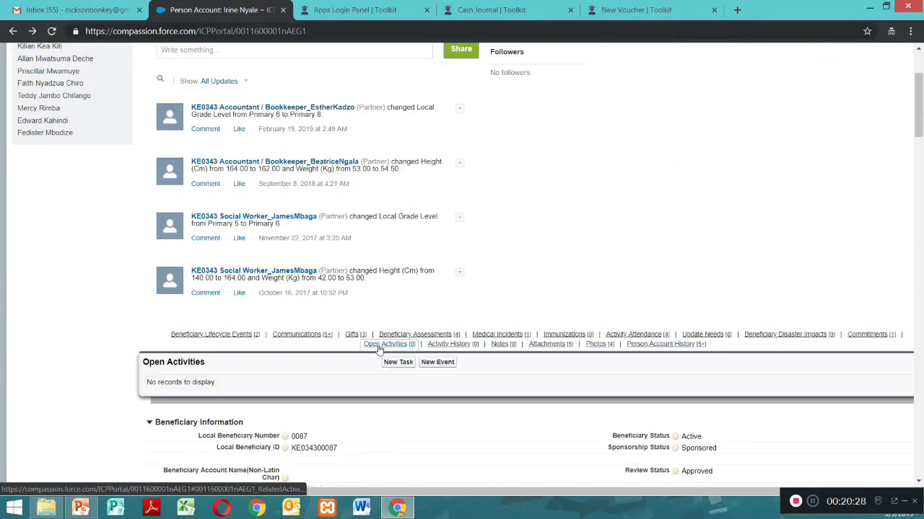
click(397, 364)
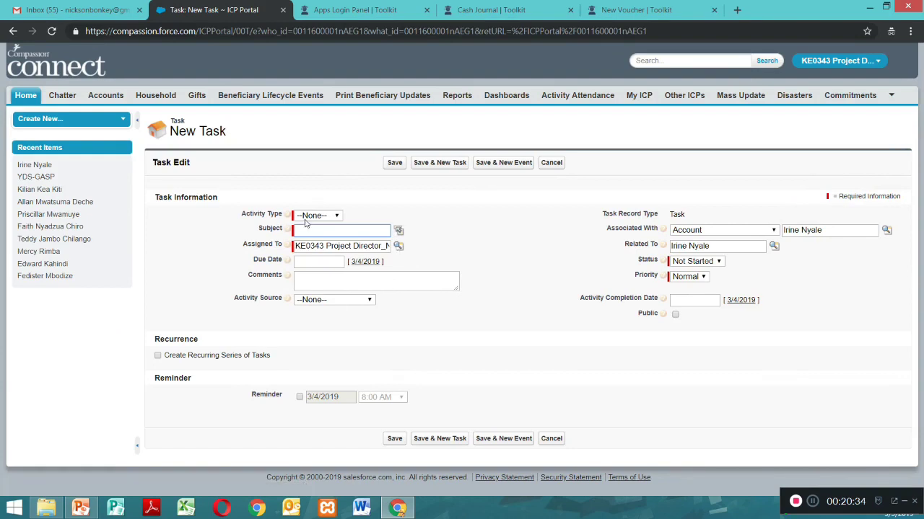
- Set the new task's activity type to Concern and enter CNS-PD as its subject
click(336, 217)
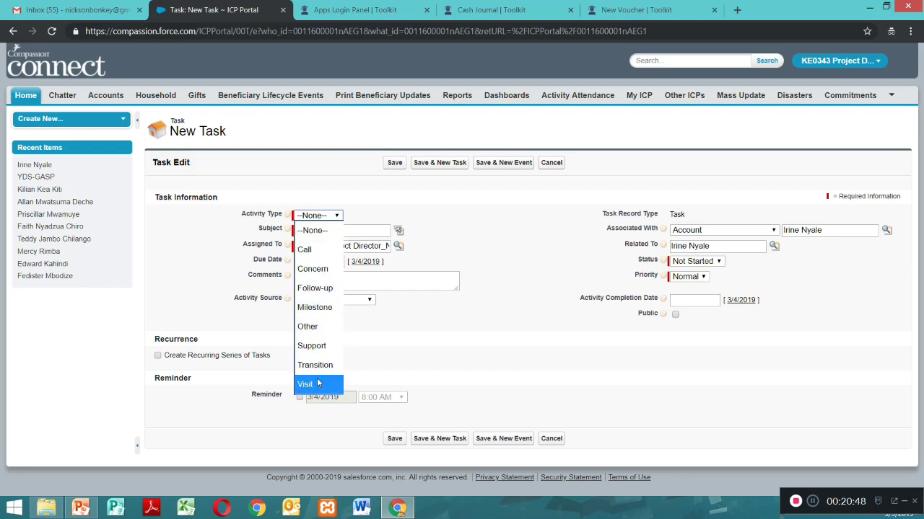
click(313, 269)
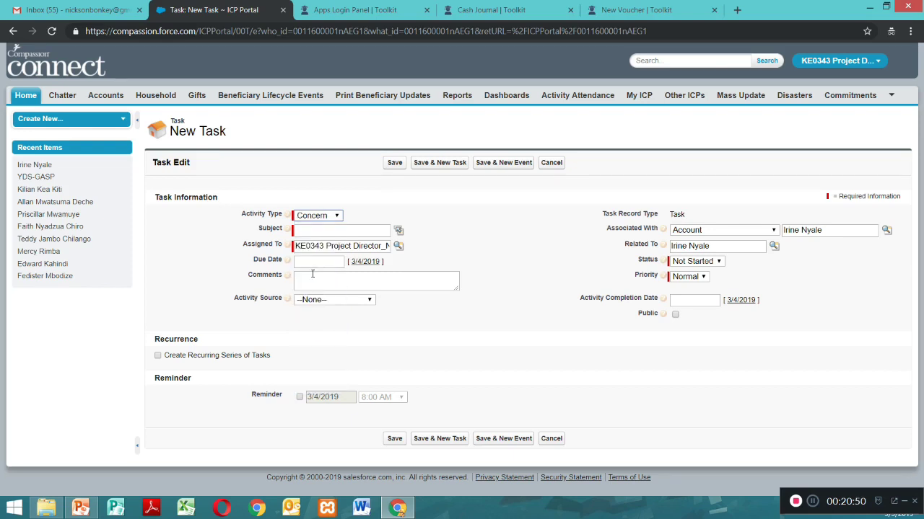
click(320, 230)
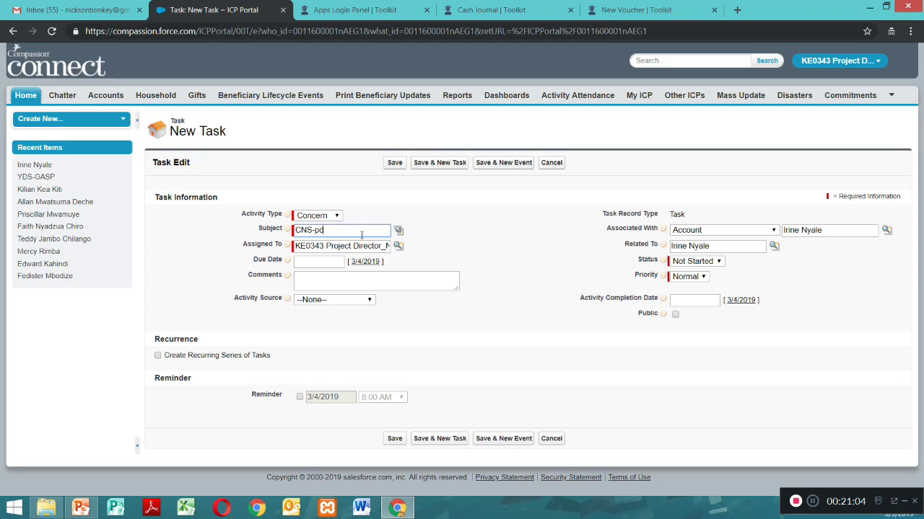
click(398, 230)
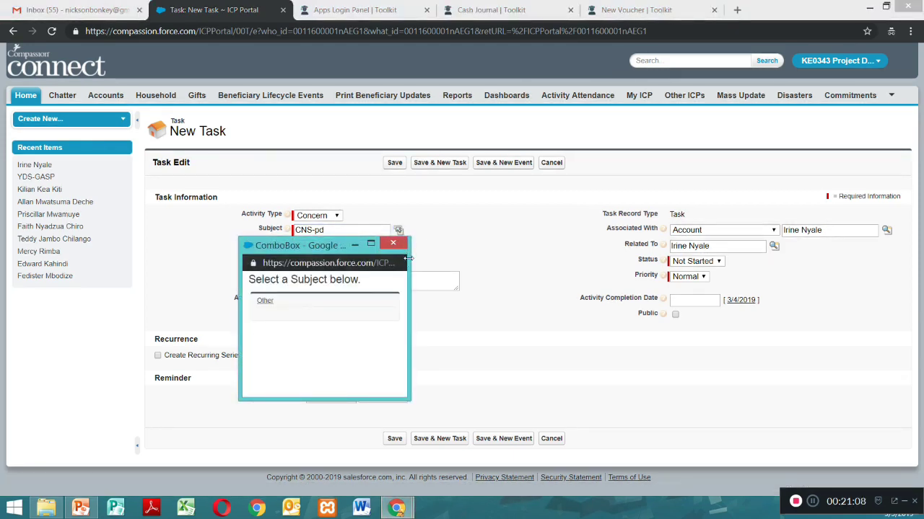
click(393, 243)
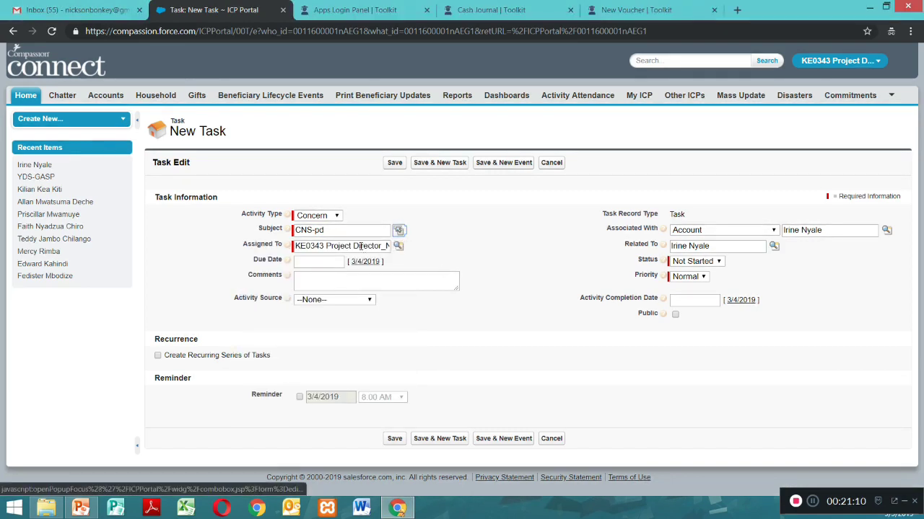
click(344, 230)
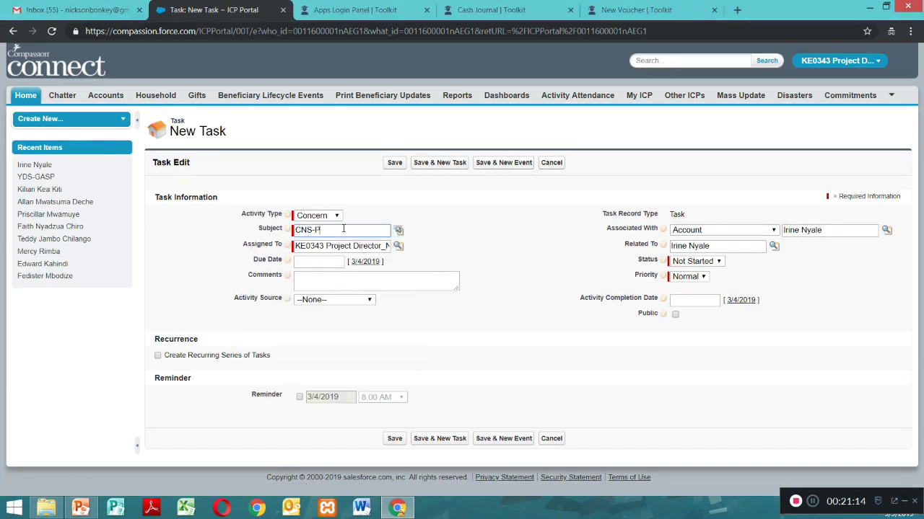
- Set the task's due date to 3/1/2019
click(362, 280)
click(322, 264)
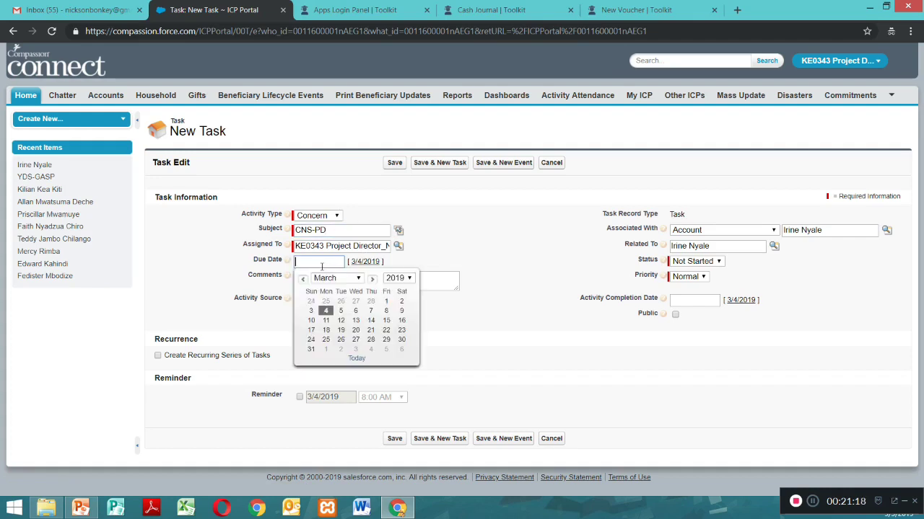
click(386, 302)
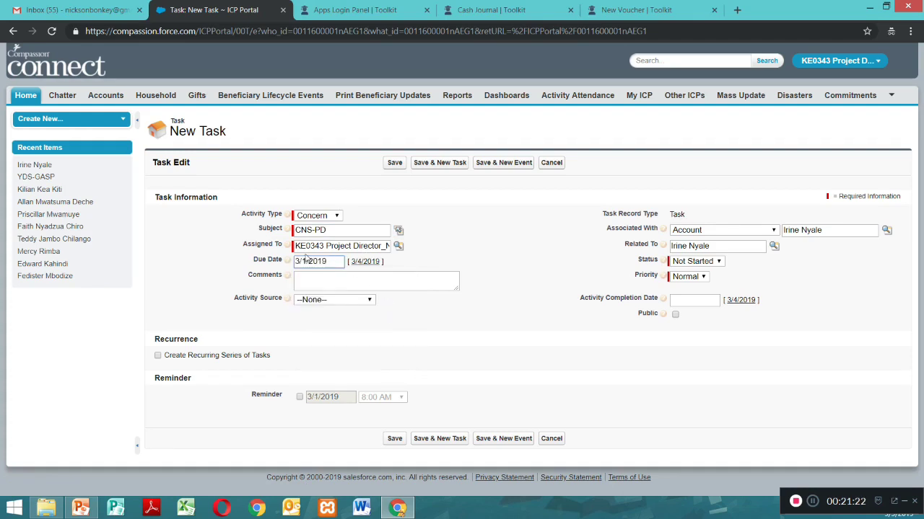
- Enter the comment "The child was counselled on her behaviors of failing to come on the project and also about her discipline."
click(331, 284)
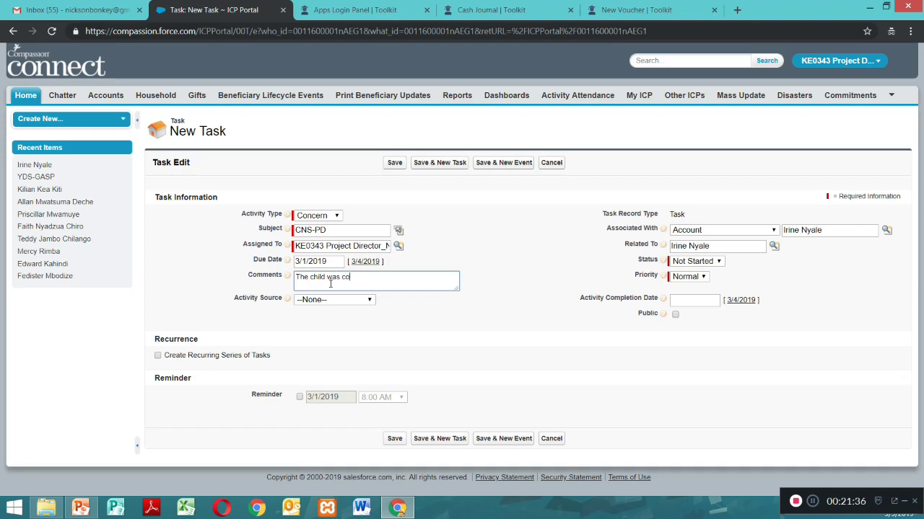
text(lled on her behaviours of missing th)
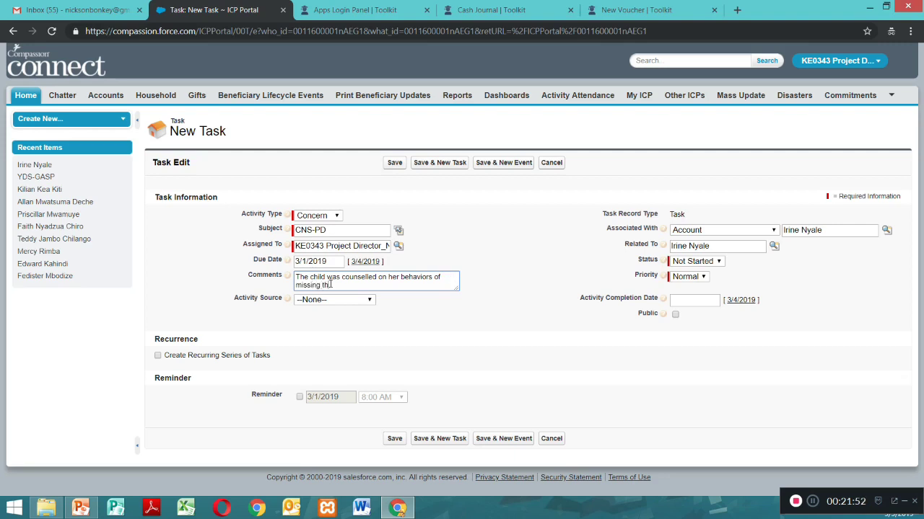
key(BackSpace)
key(BackSpace)
key(BackSpace)
text(failing to come on the project and also abou =)
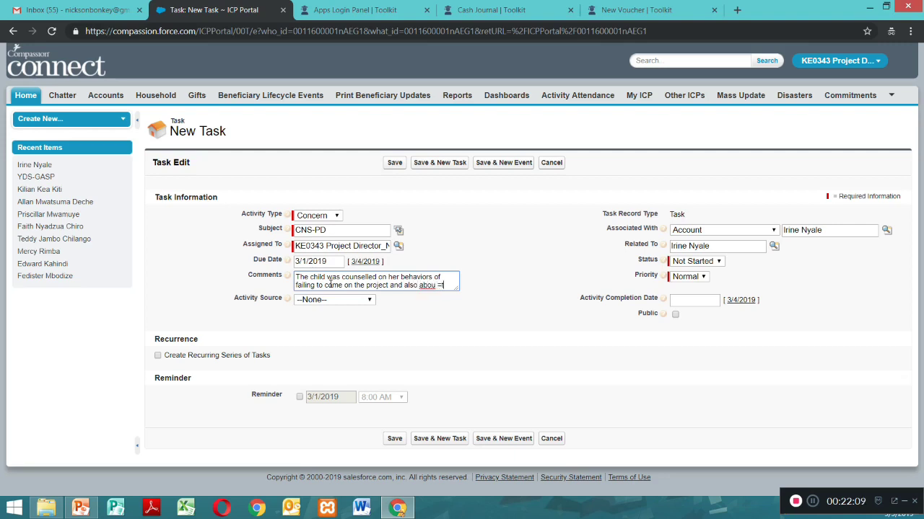
key(BackSpace)
text(iscipline.)
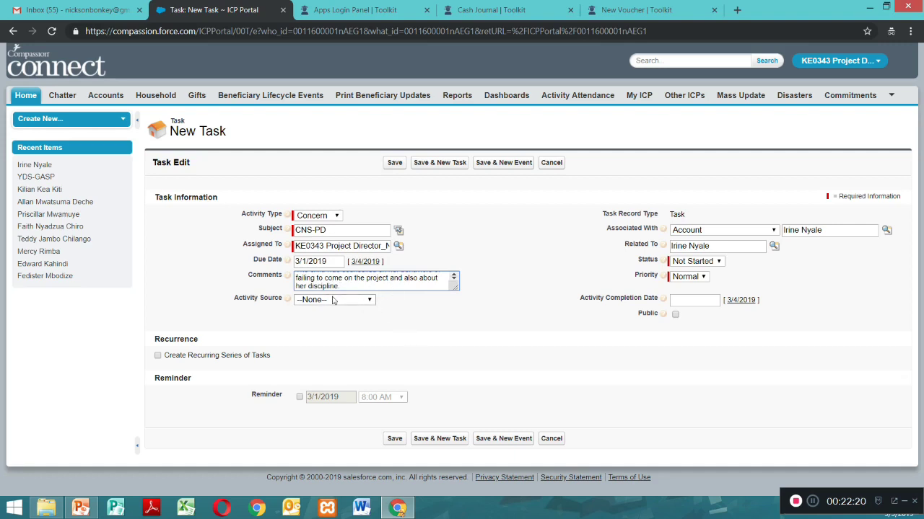
- Set the activity completion date to 3/4/2019 and save the CNS-PD task
click(371, 301)
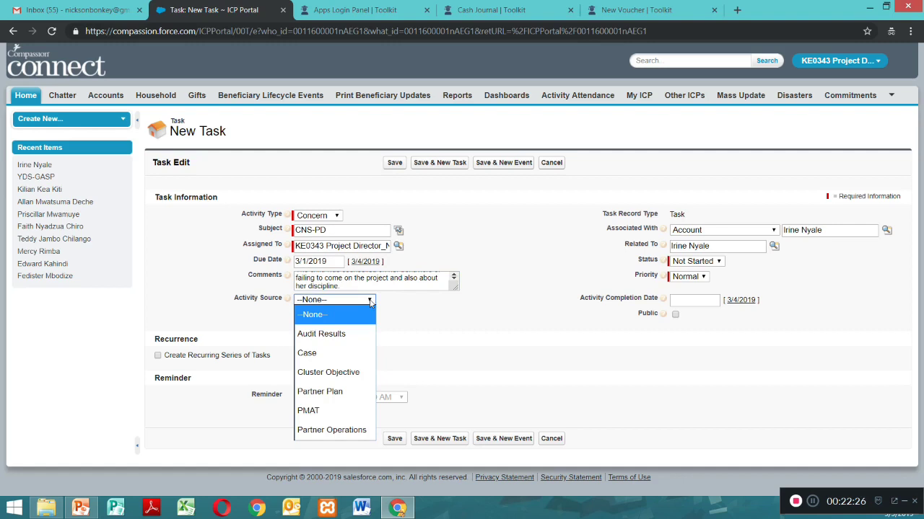
click(414, 311)
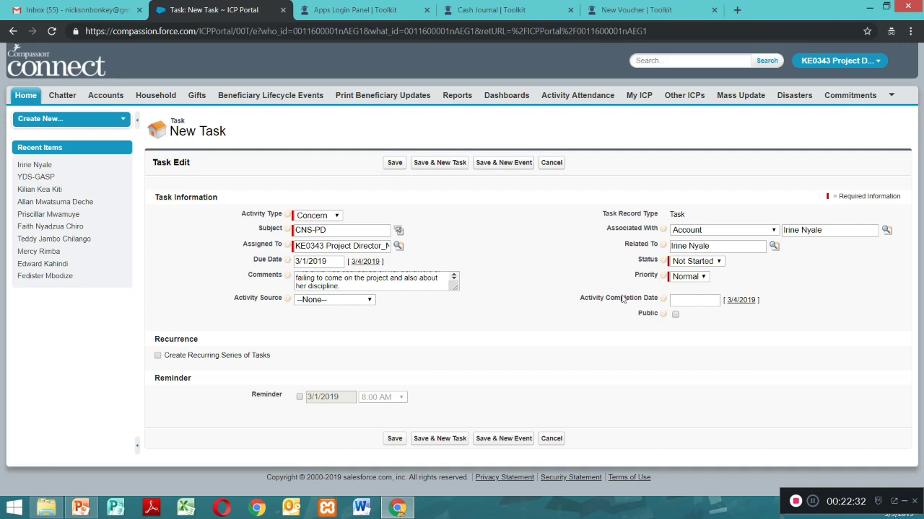
click(736, 302)
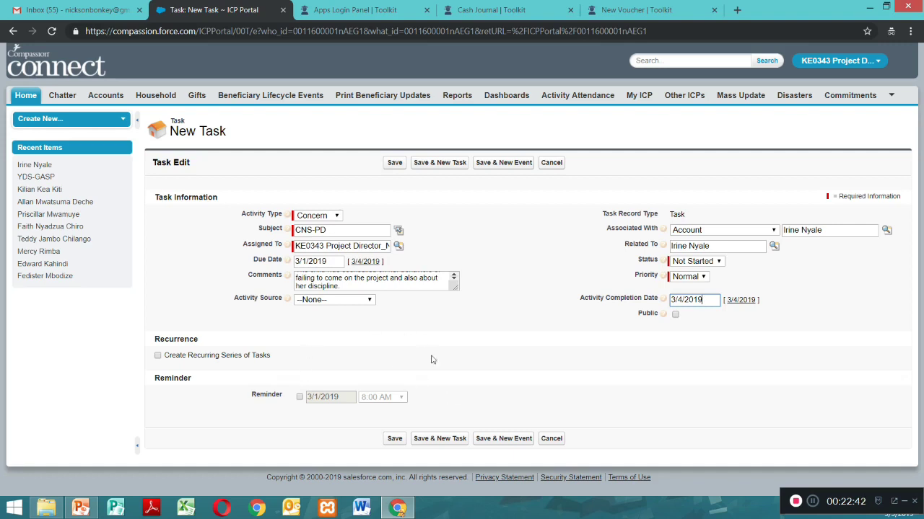
click(392, 163)
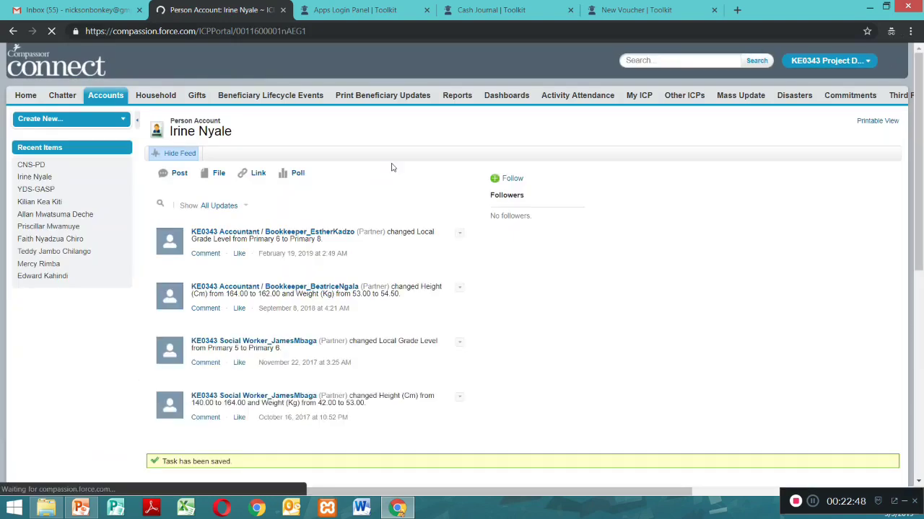
- Check the CNS-PD guidance on the activity codes slide in PowerPoint, and return to the beneficiary's profile in Chrome
drag(921, 170, 890, 240)
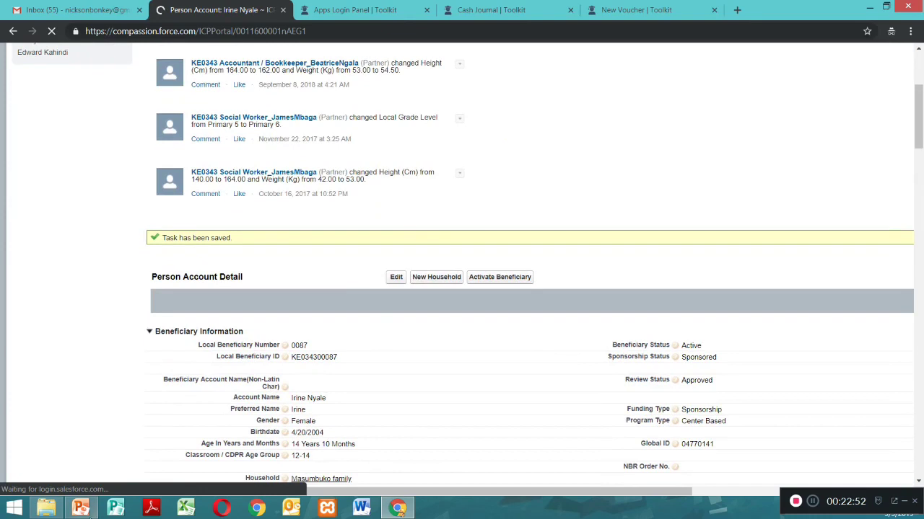
click(80, 508)
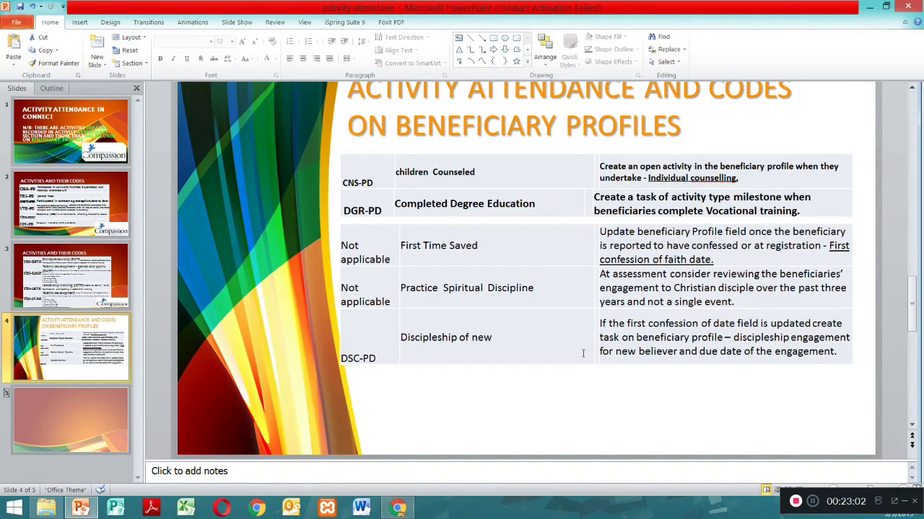
click(397, 508)
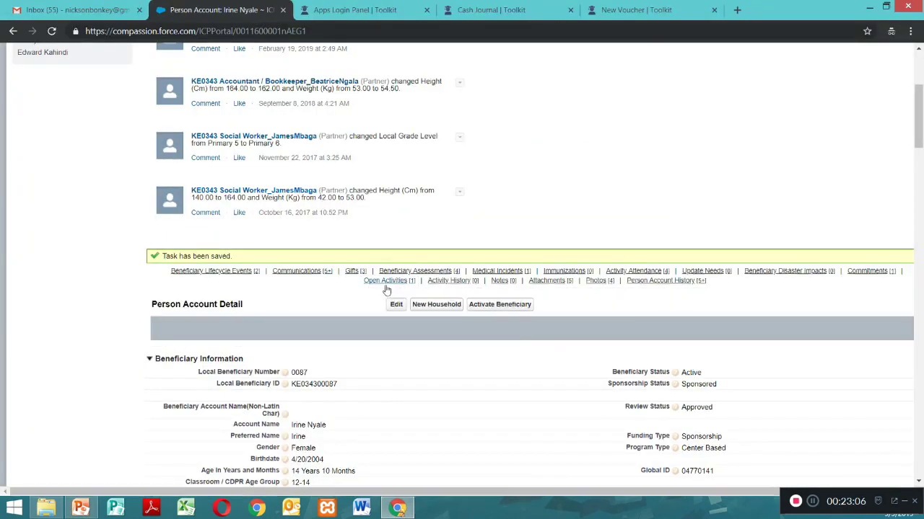
- Edit the CNS-PD task from the beneficiary's open activities, set its status to Completed, and save it
mouse_move(391, 284)
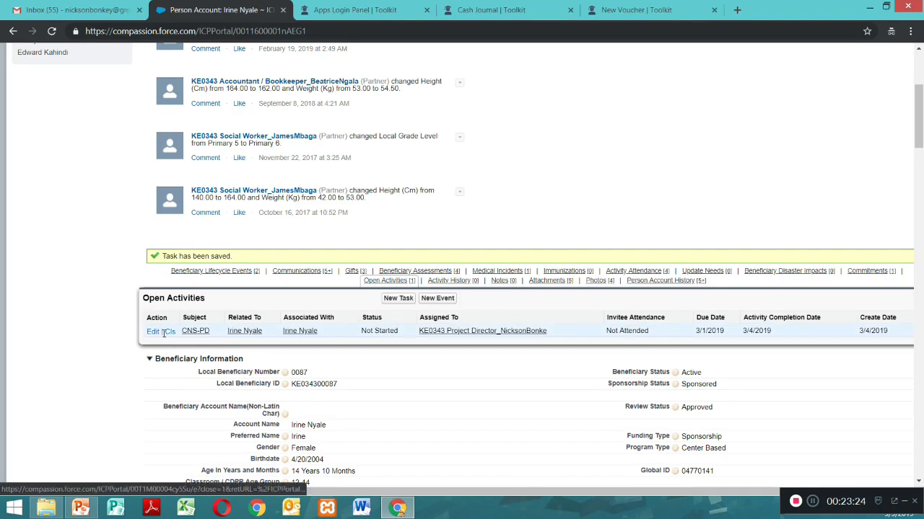
click(153, 332)
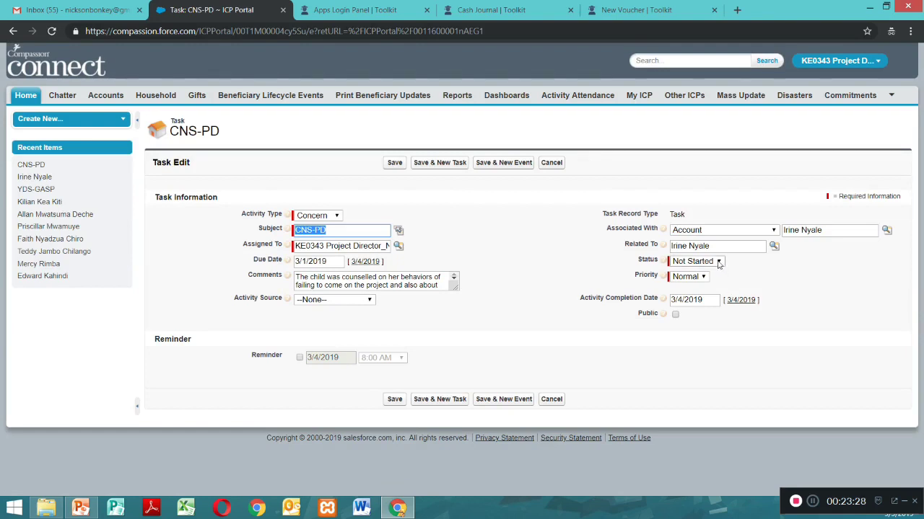
click(719, 263)
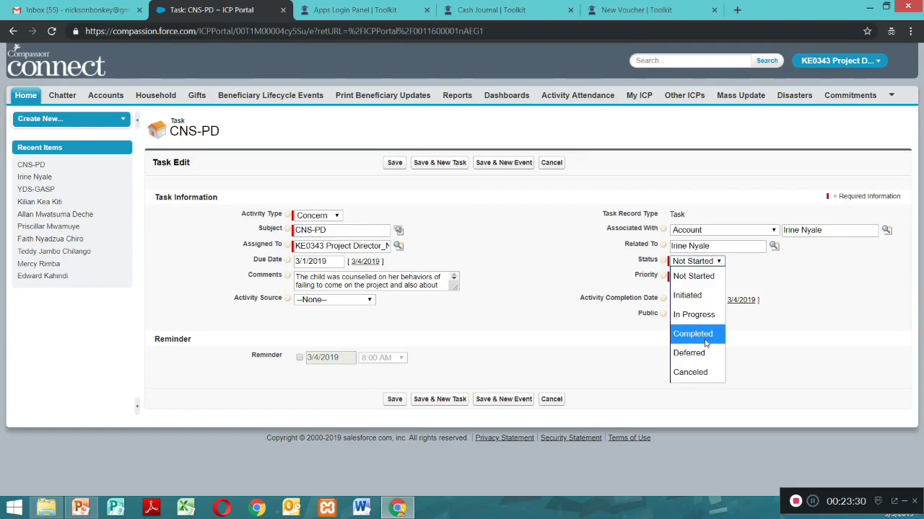
click(706, 335)
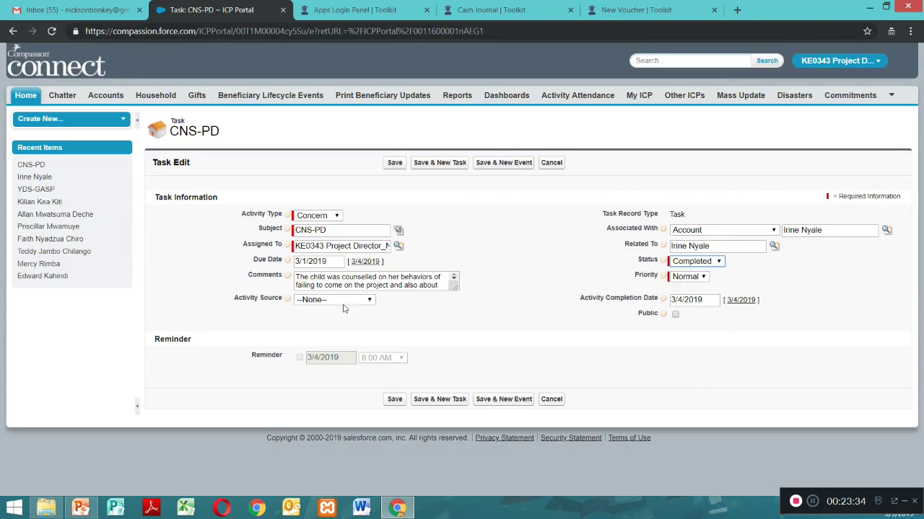
click(396, 402)
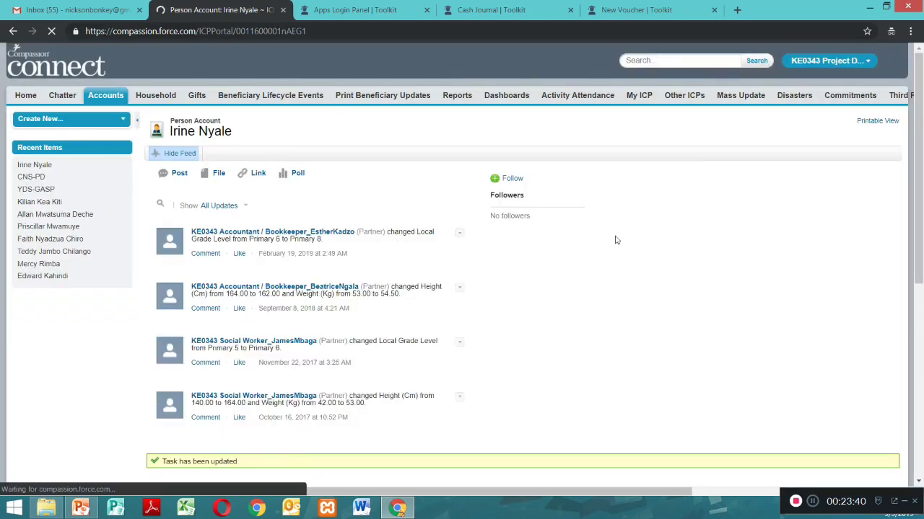
drag(922, 130, 921, 165)
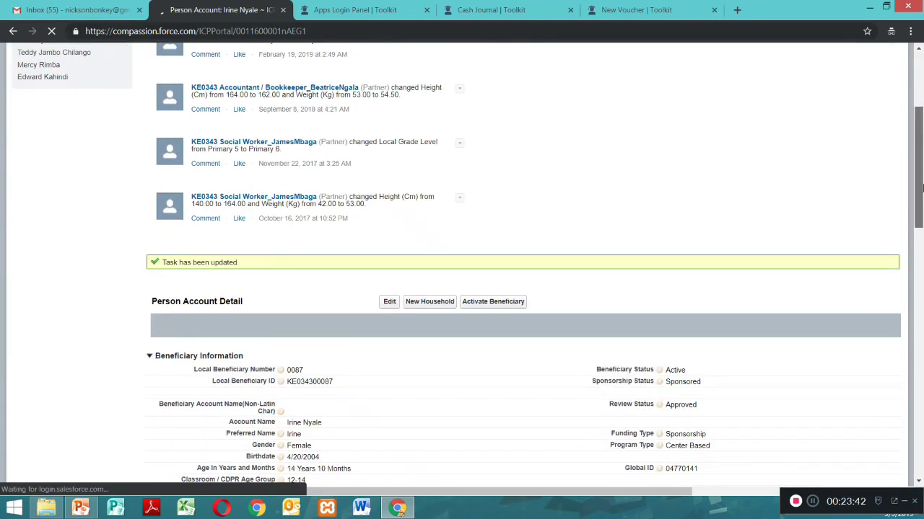
mouse_move(921, 105)
mouse_down()
mouse_move(922, 148)
mouse_move(919, 108)
mouse_up()
scroll(919, 108, up, 2)
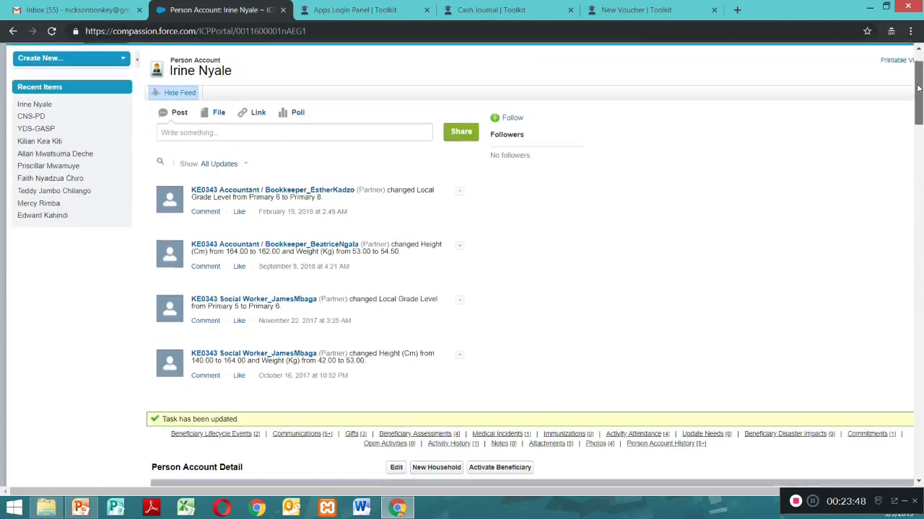
drag(920, 119, 921, 86)
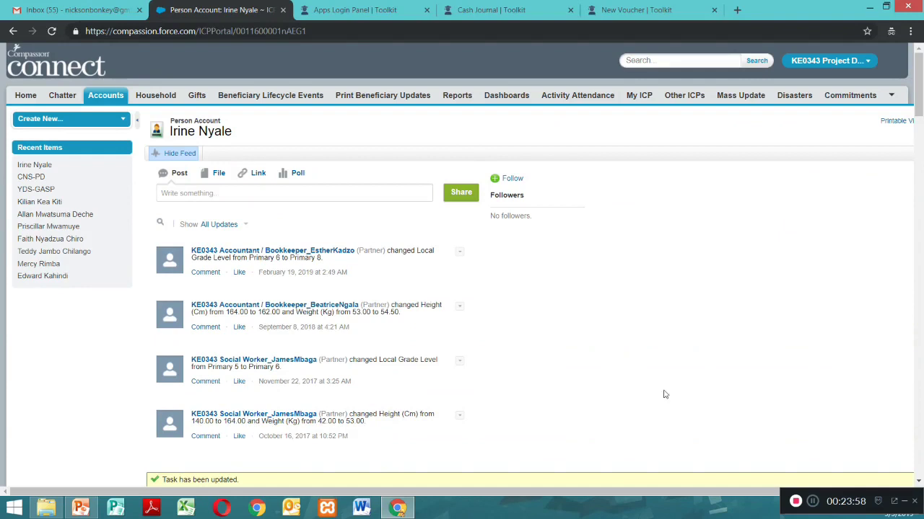